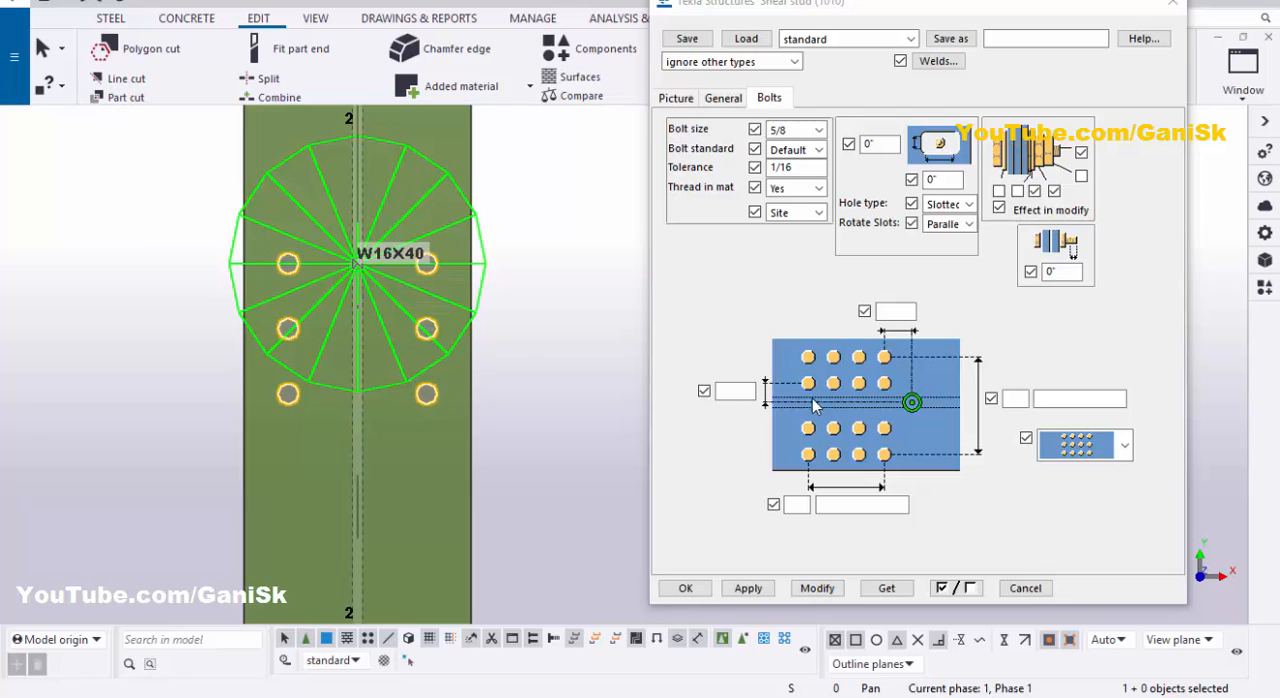
- Set the shear studs across the beam flange to 3 with 2" spacing and modify the component
click(1015, 399)
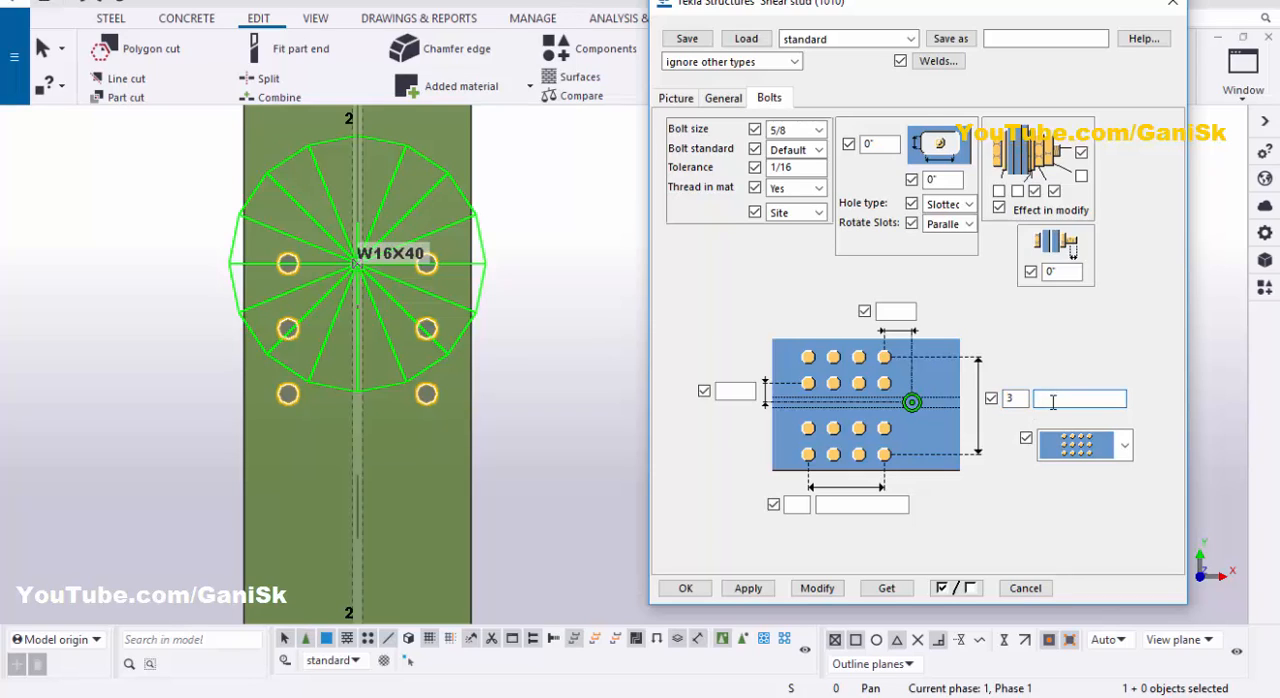
click(816, 588)
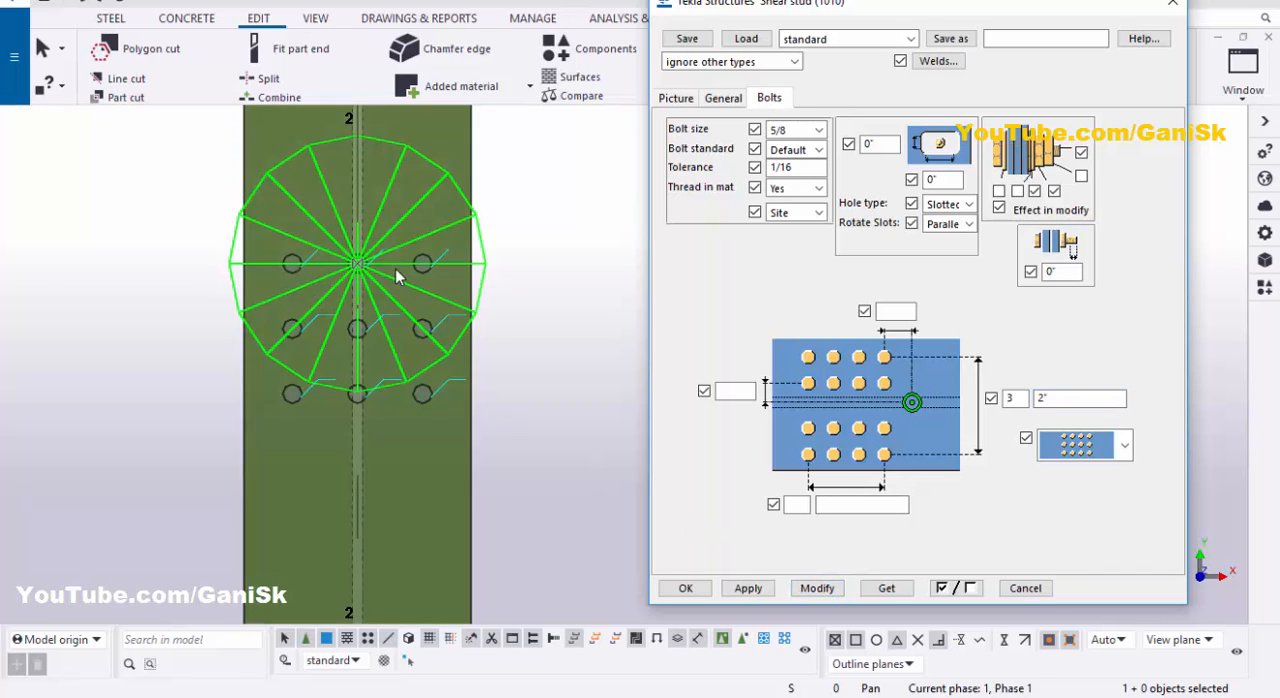
scroll(390, 272, up, 6)
scroll(345, 250, down, 3)
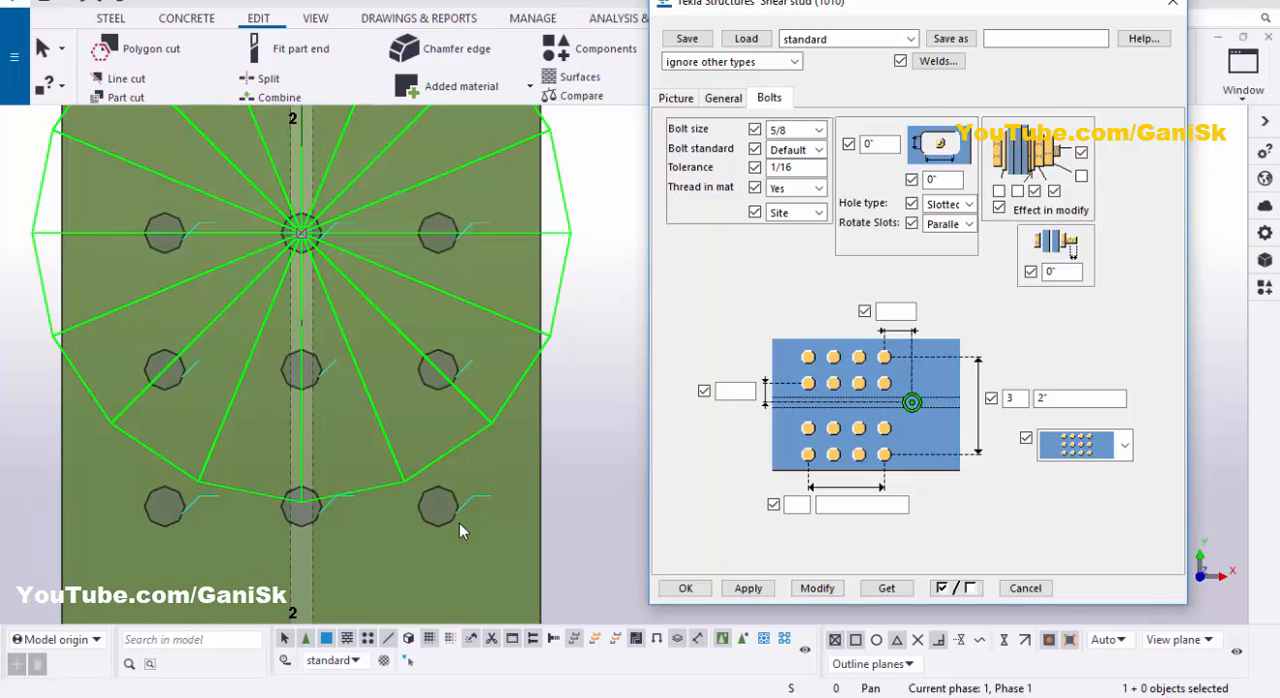
- Set the shear studs across the beam flange to 2 with 4" spacing and modify the component
scroll(466, 503, down, 1)
scroll(466, 503, down, 1)
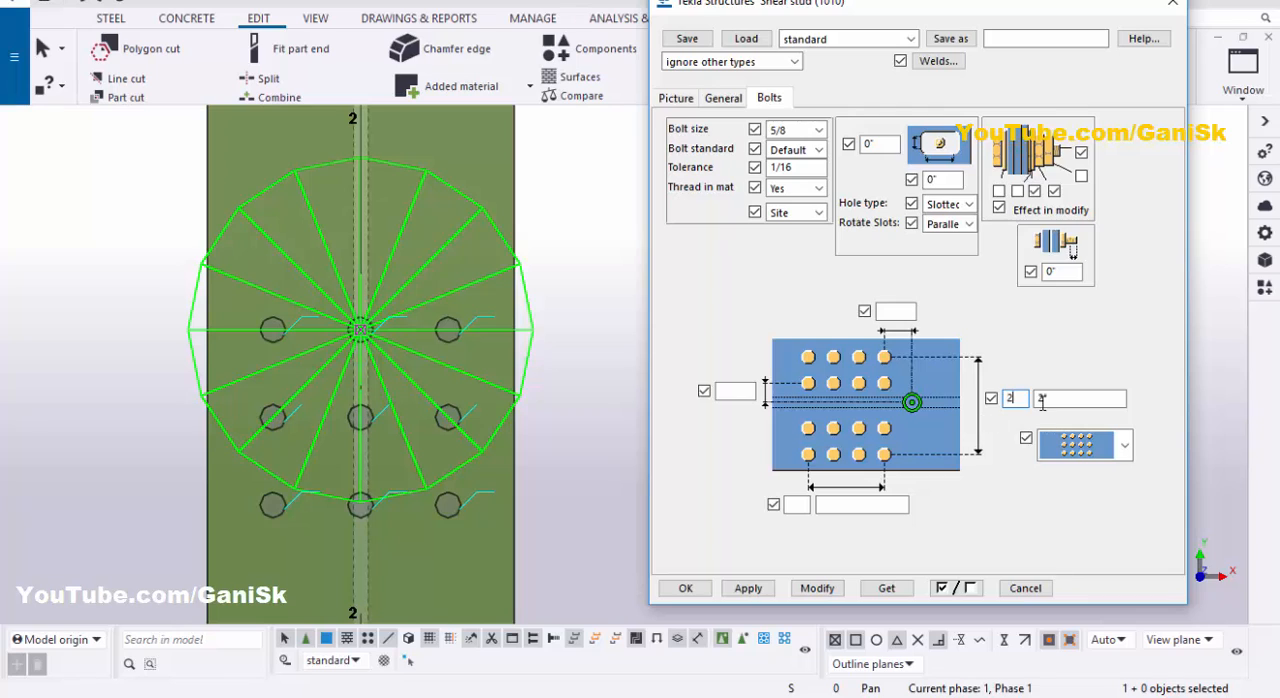
key(Tab)
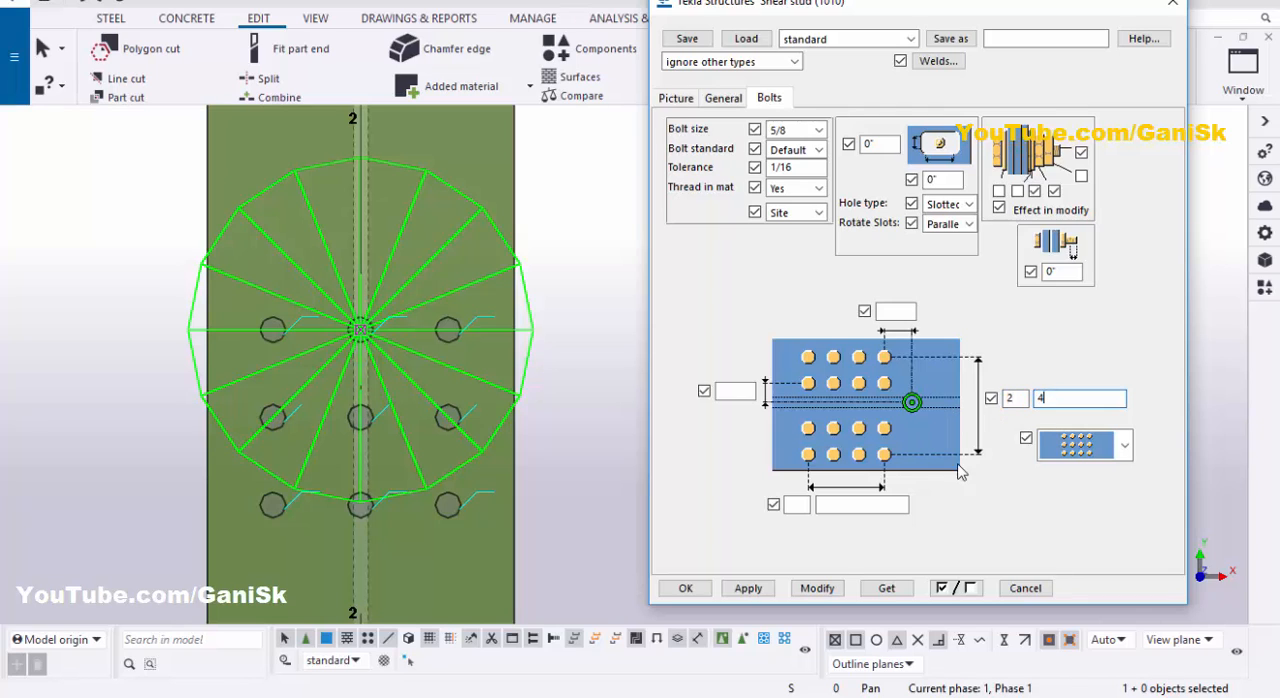
click(817, 588)
scroll(427, 415, down, 2)
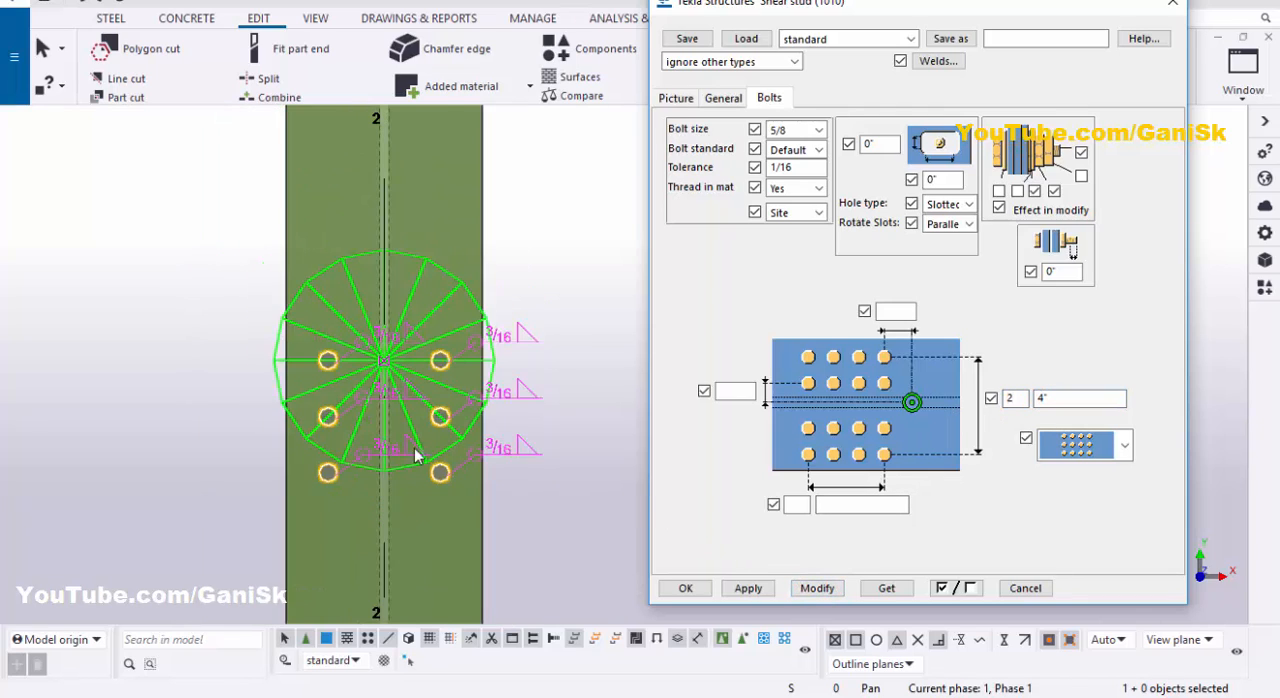
- Set the stud spacing across the beam flange to 3" and modify the component
scroll(391, 436, up, 2)
double_click(1054, 397)
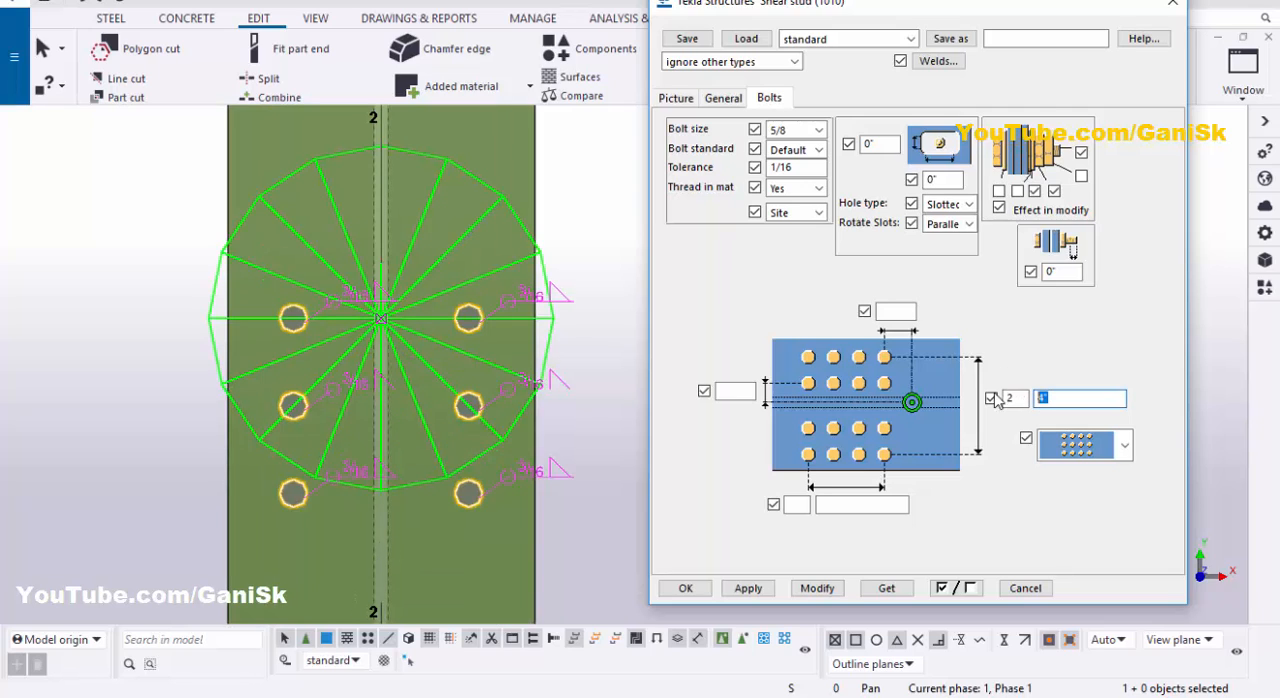
click(836, 590)
scroll(360, 380, up, 1)
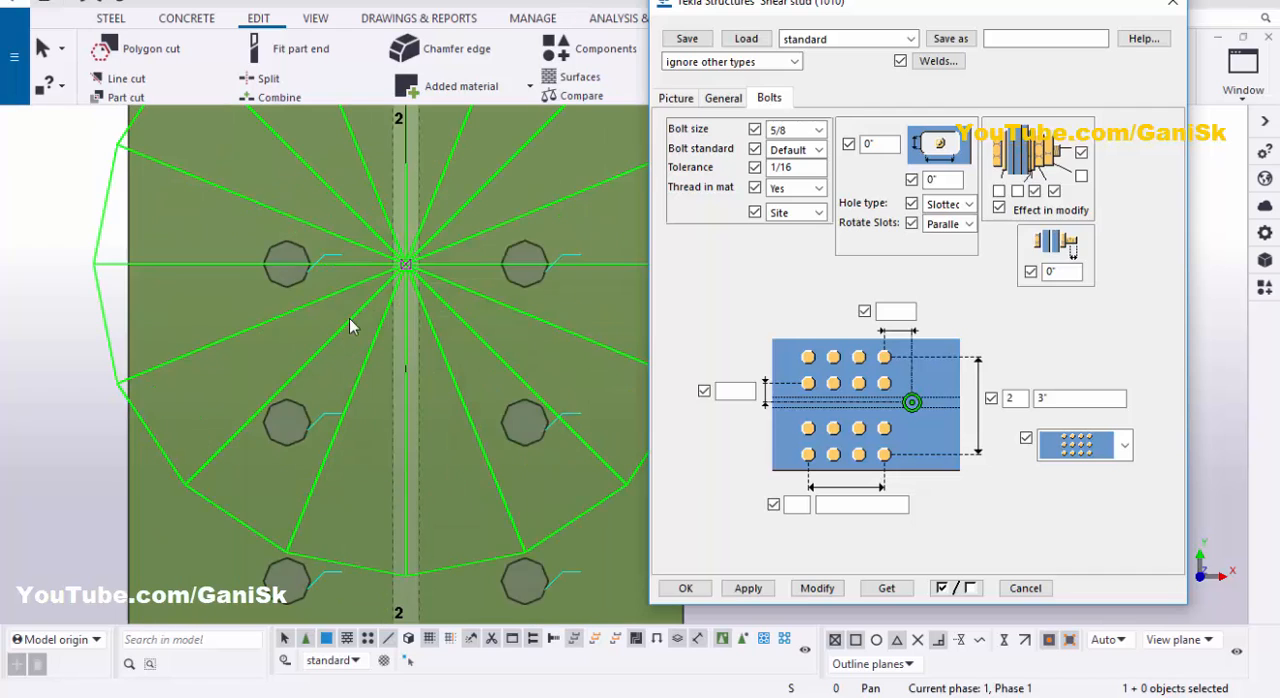
scroll(375, 328, down, 3)
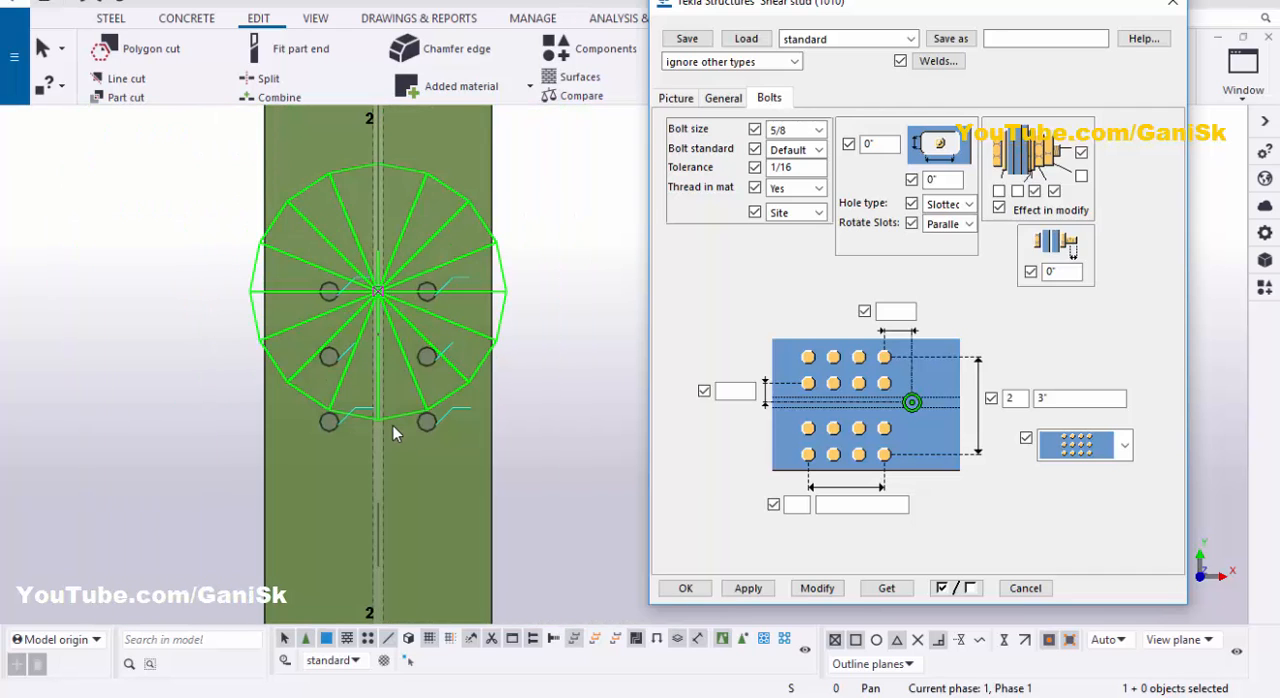
scroll(393, 425, up, 1)
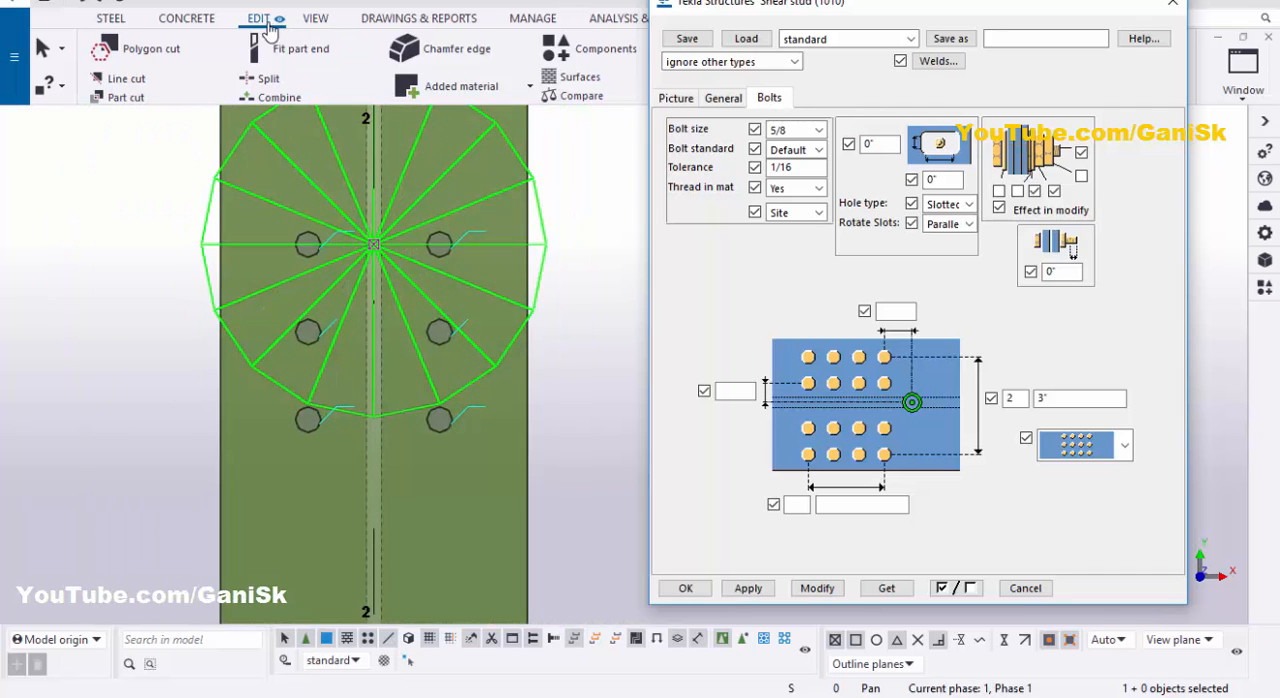
- Measure the distance between the two studs of the uppermost row and place the dimension above them
drag(748, 16, 798, 170)
click(725, 87)
click(745, 122)
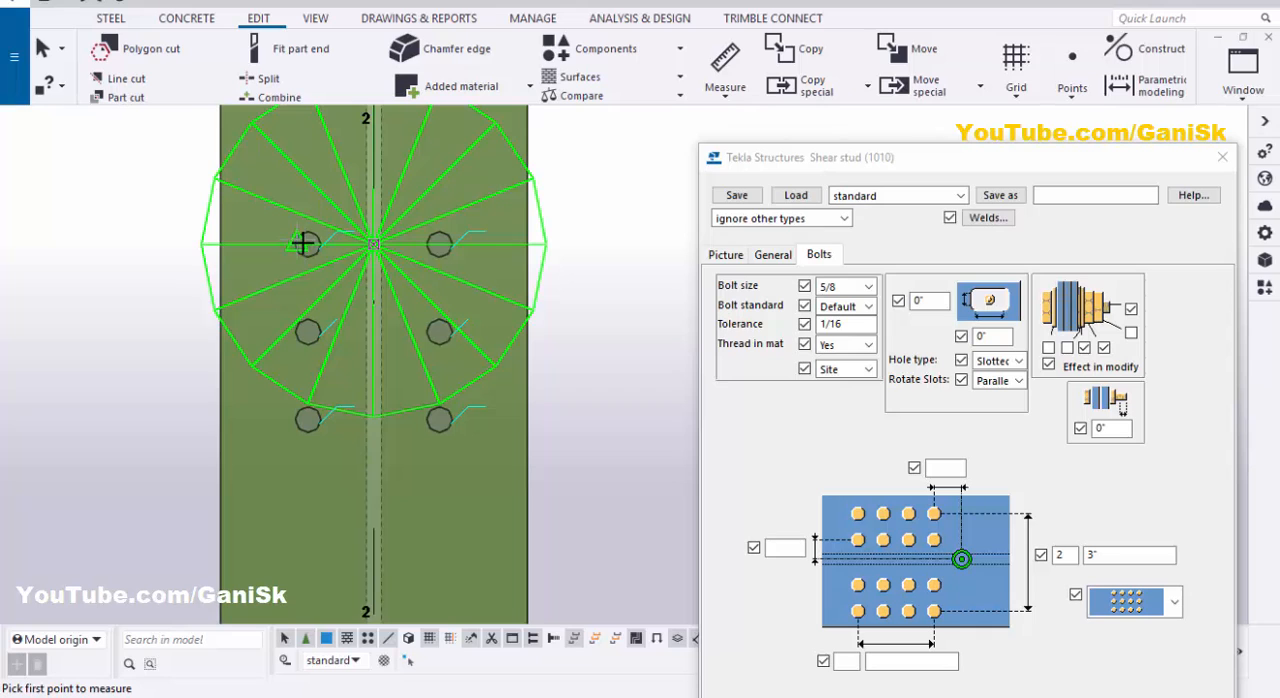
scroll(307, 244, up, 2)
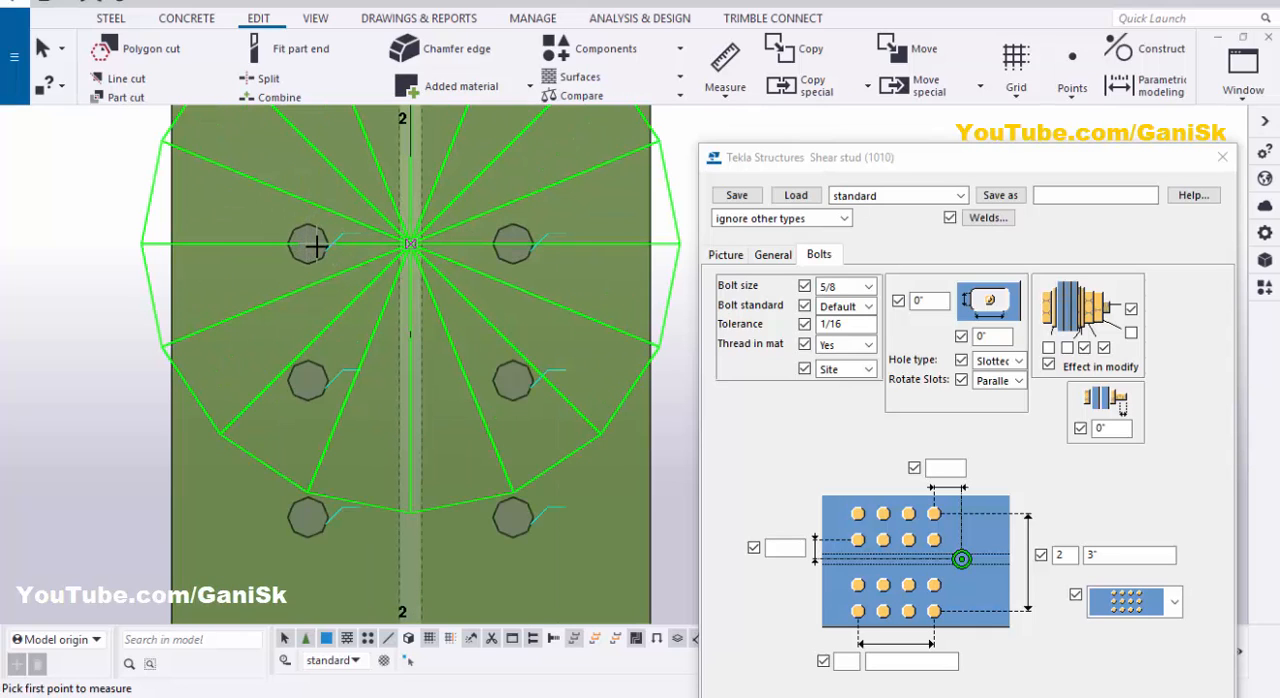
scroll(316, 246, down, 3)
scroll(310, 246, down, 2)
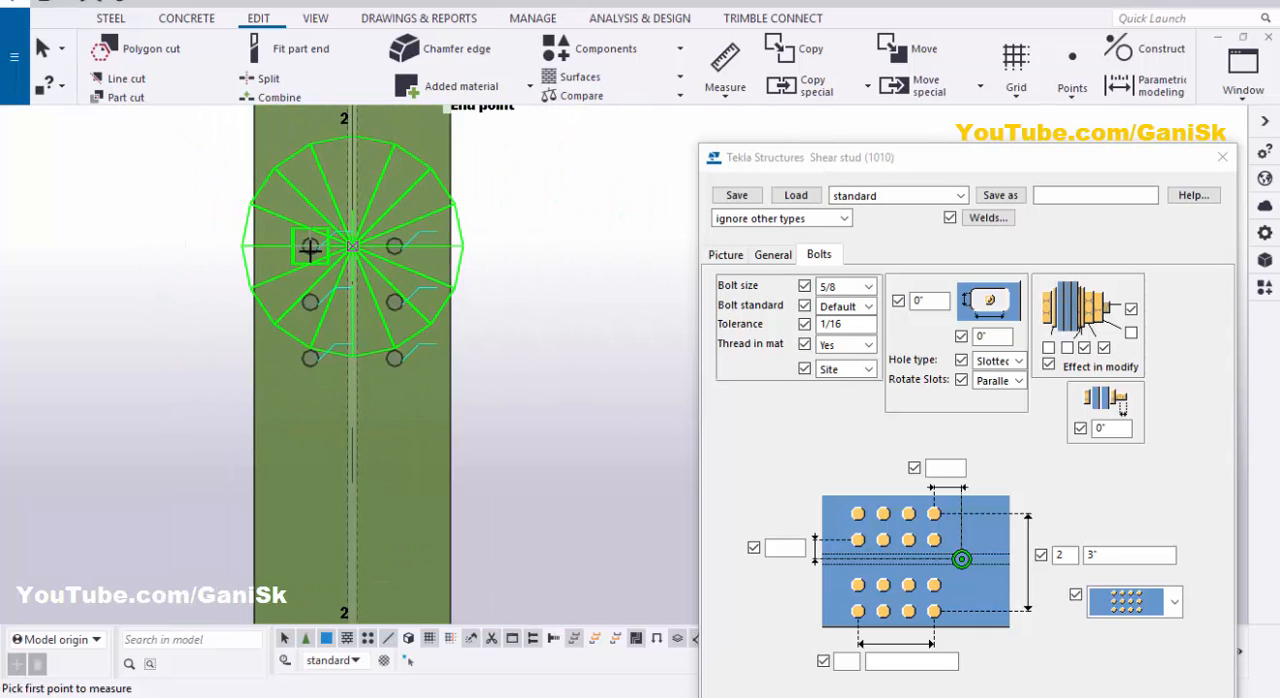
click(310, 246)
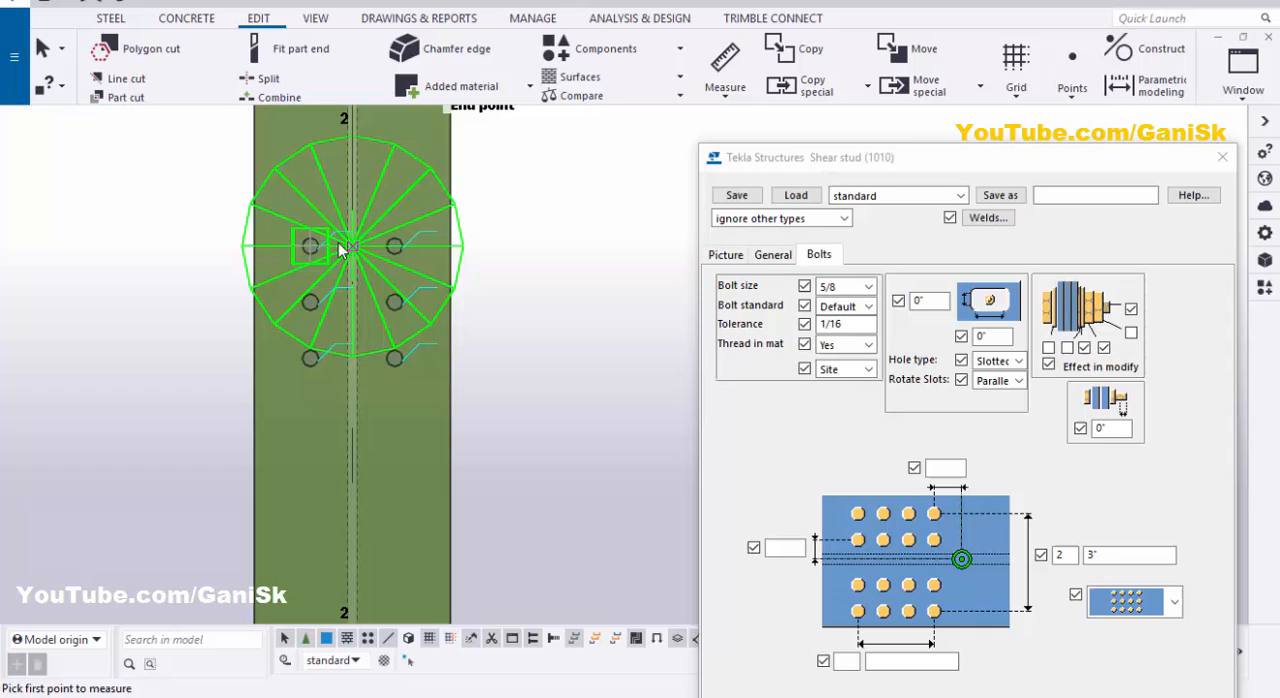
click(386, 198)
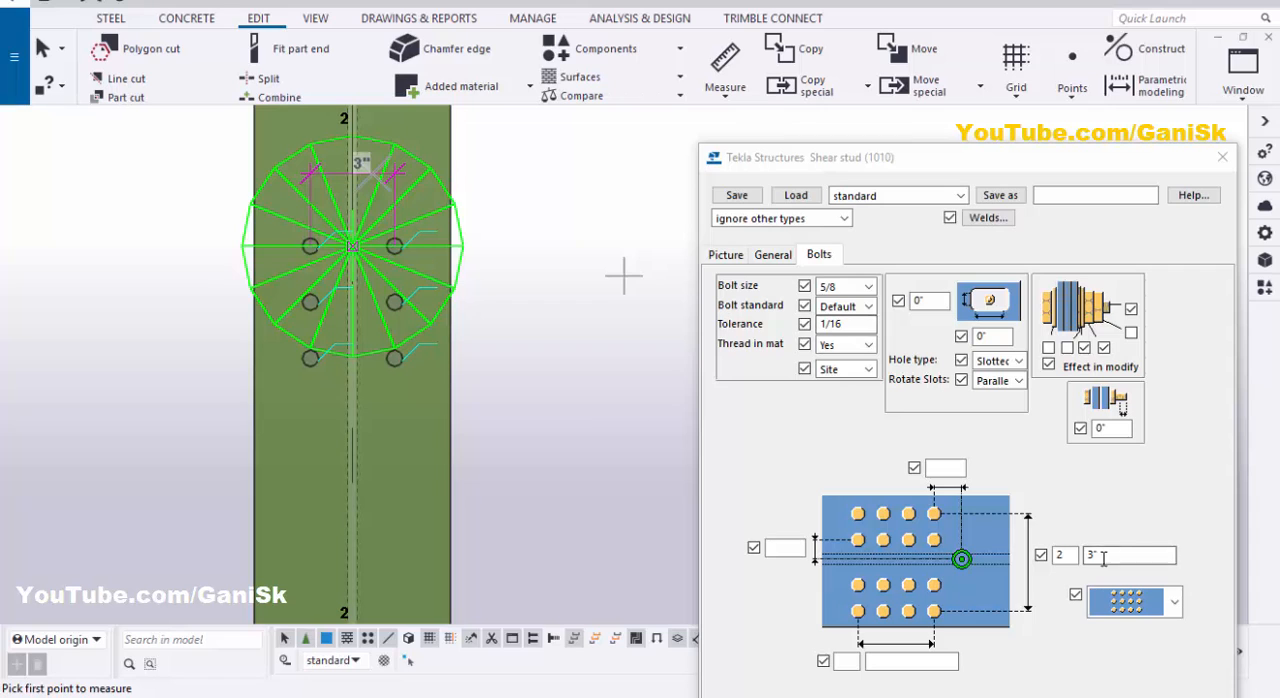
drag(1038, 158, 1013, 78)
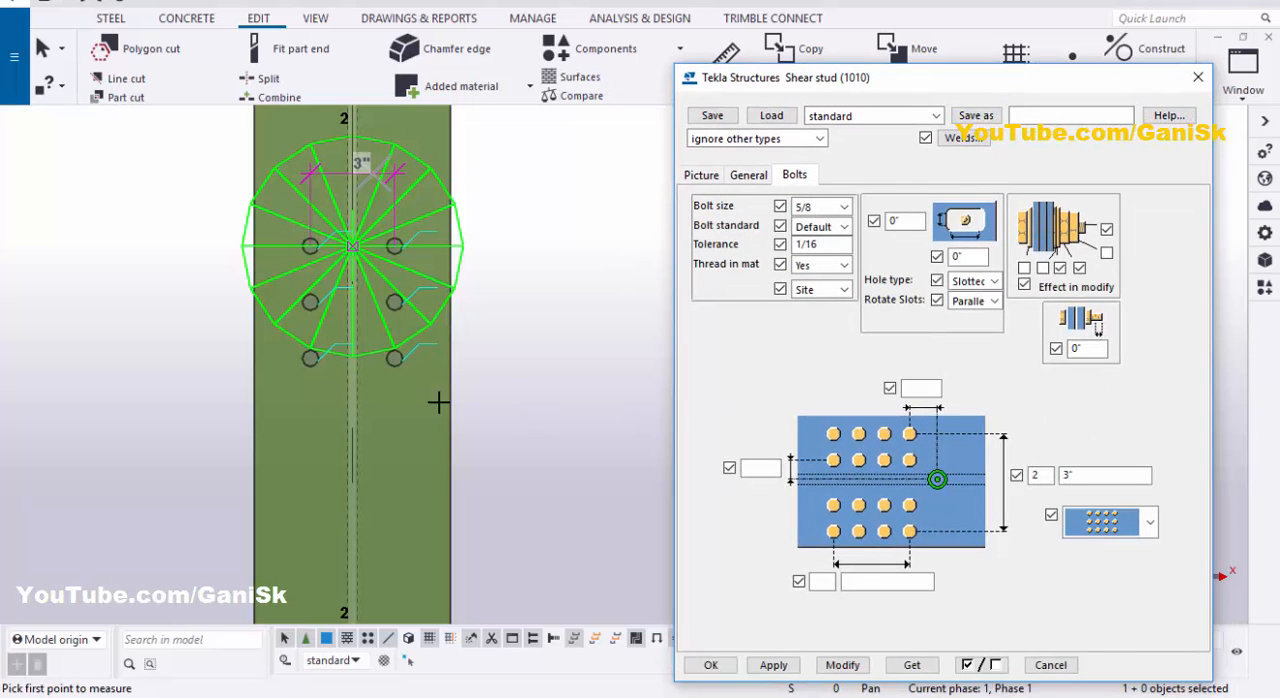
scroll(407, 374, up, 1)
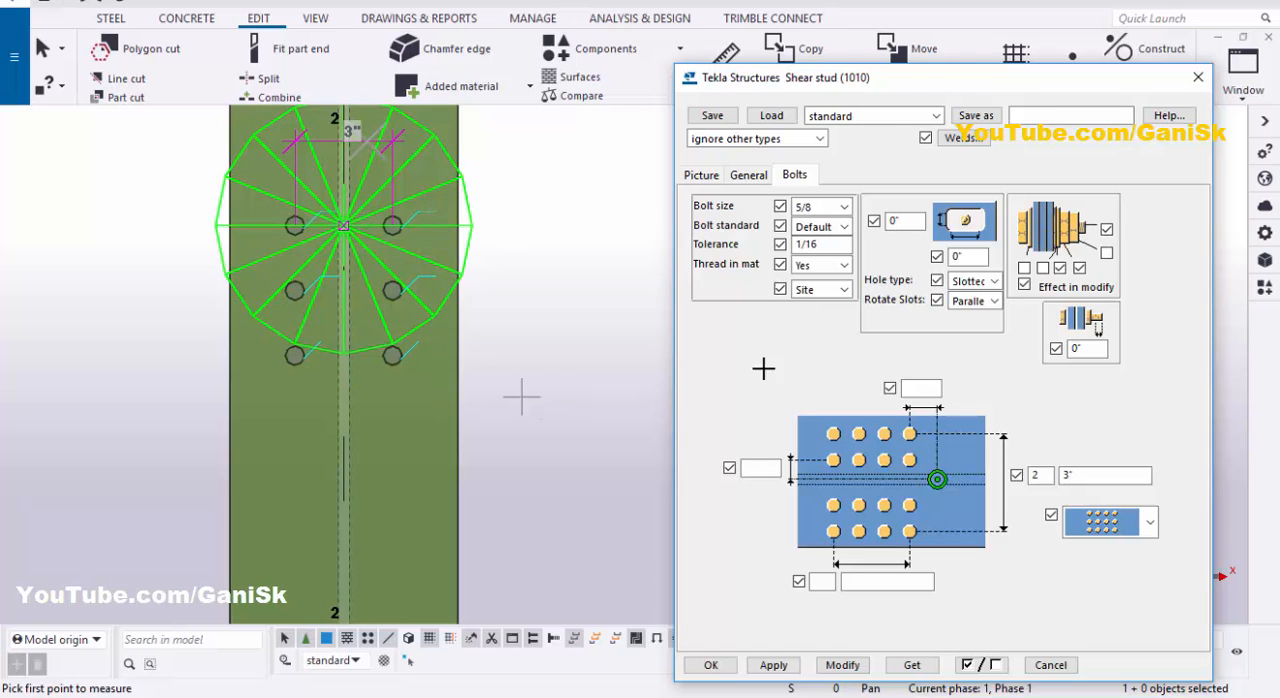
drag(906, 80, 898, 74)
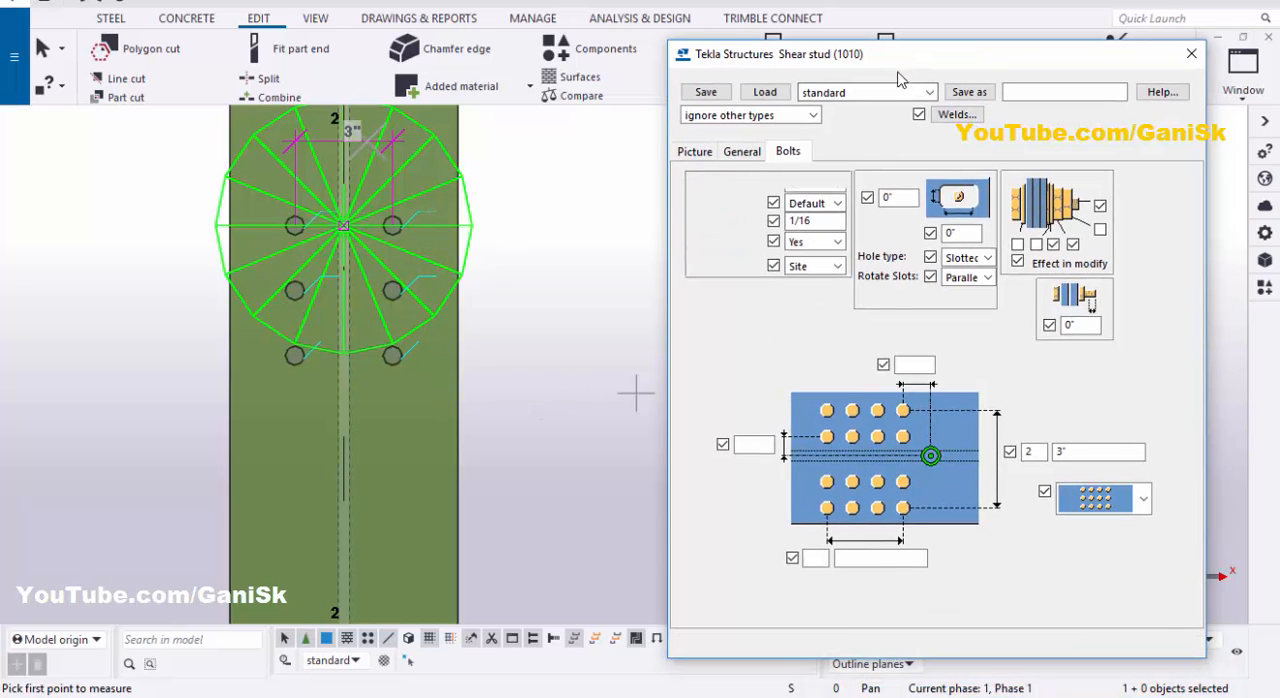
right_click(589, 345)
click(640, 359)
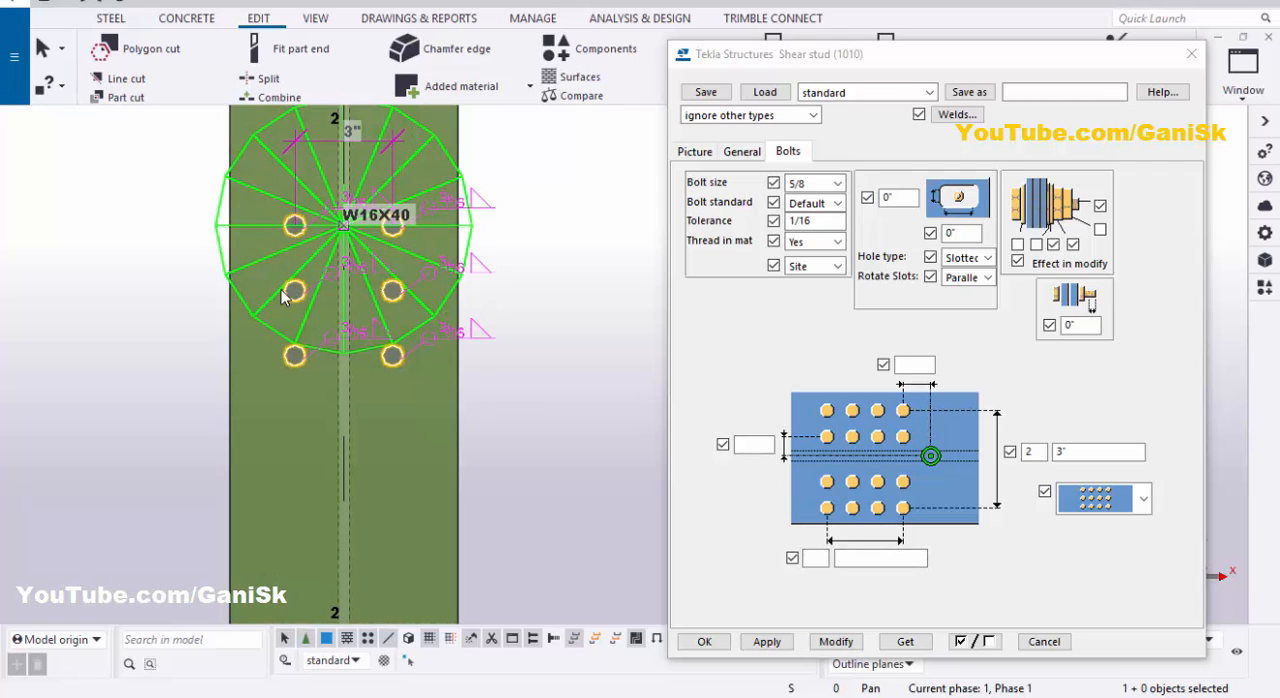
- Set the number of stud rows along the beam to 8 with 4" spacing and modify the component
click(814, 558)
text(8)
click(872, 560)
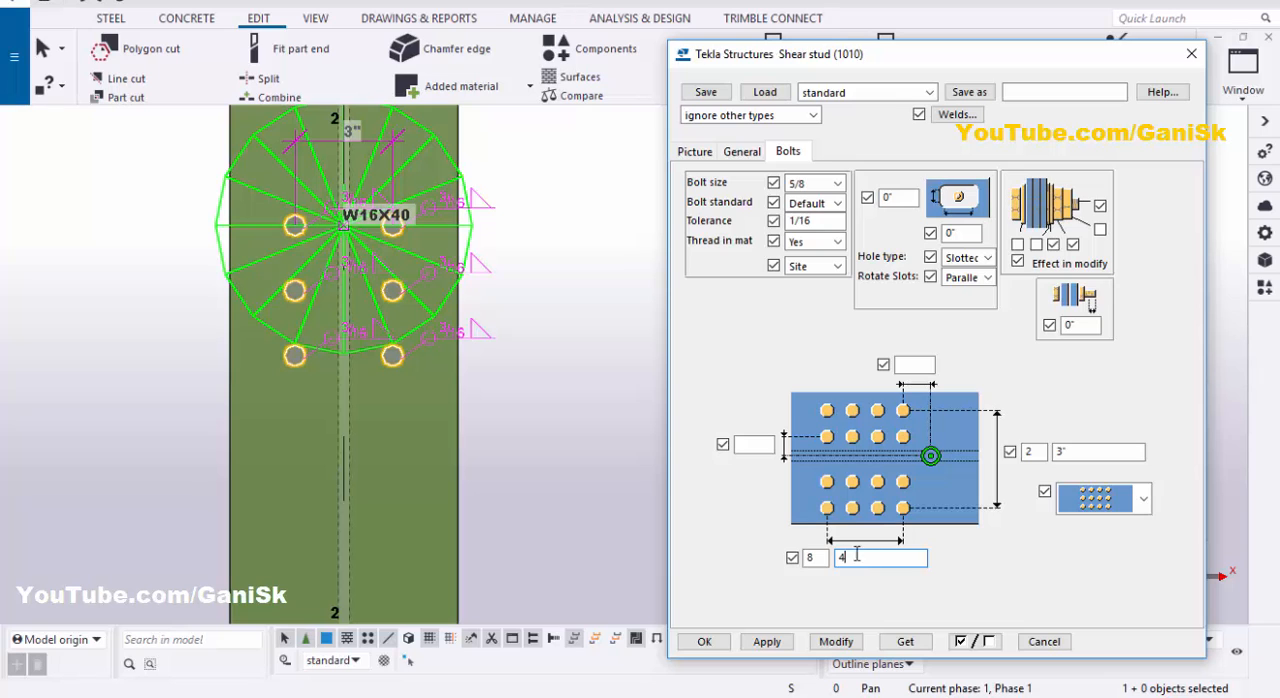
click(836, 642)
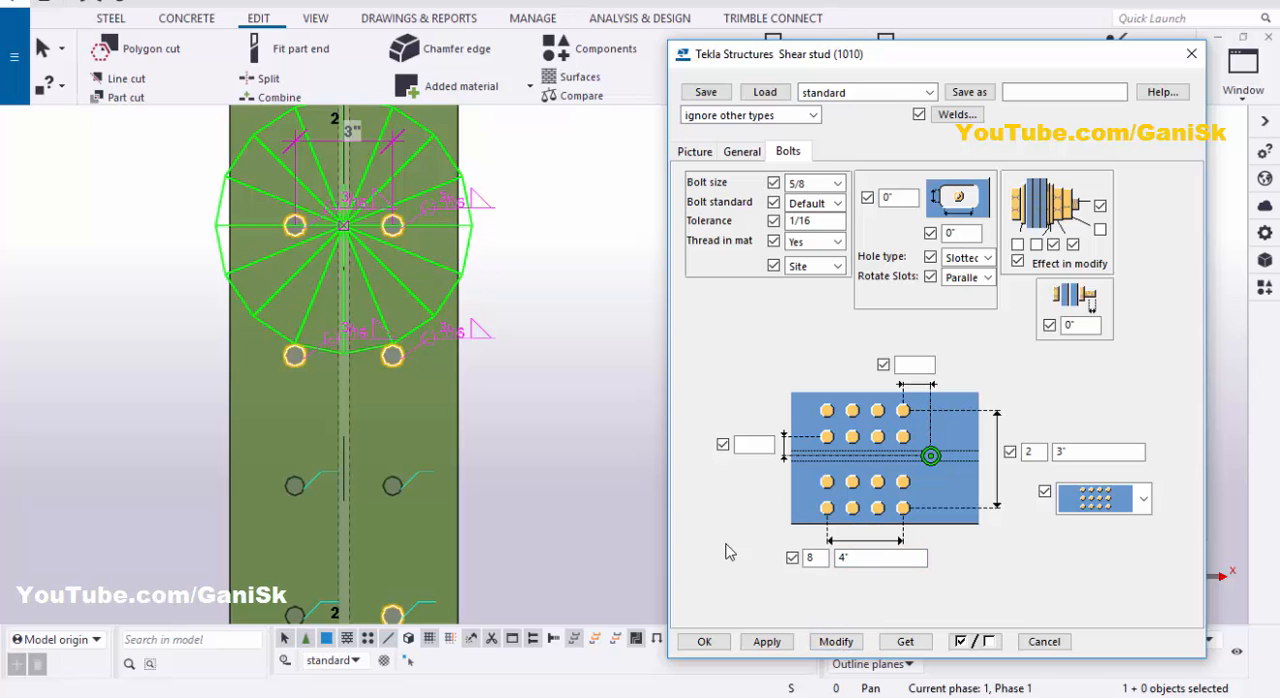
- Examine the number and layout of the shear stud rows along the beam
scroll(448, 436, down, 3)
scroll(429, 602, up, 3)
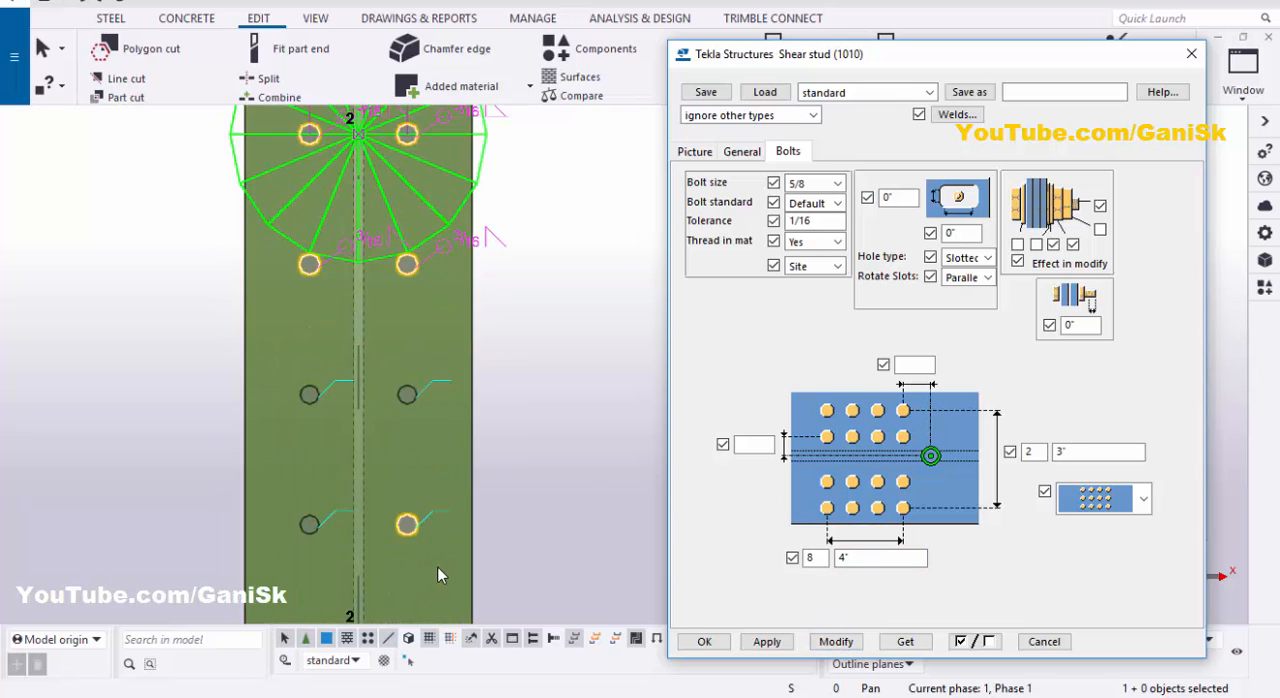
scroll(440, 566, down, 4)
scroll(440, 575, down, 4)
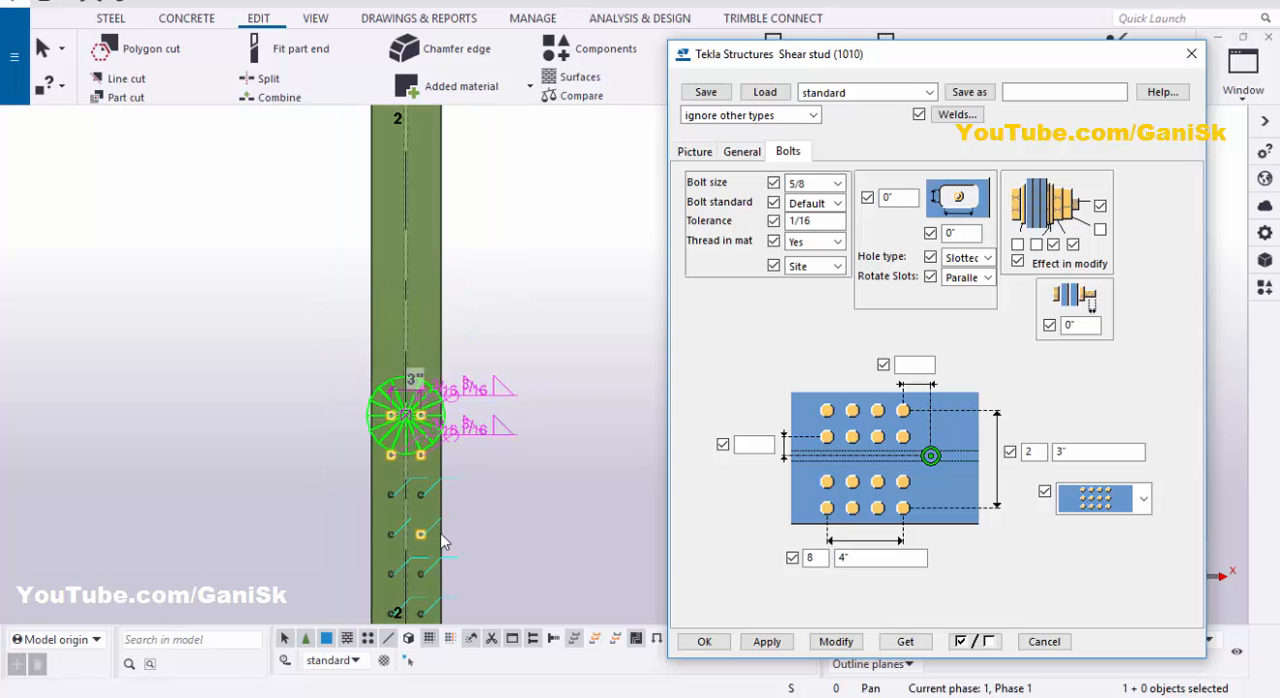
scroll(463, 564, down, 5)
scroll(464, 568, up, 3)
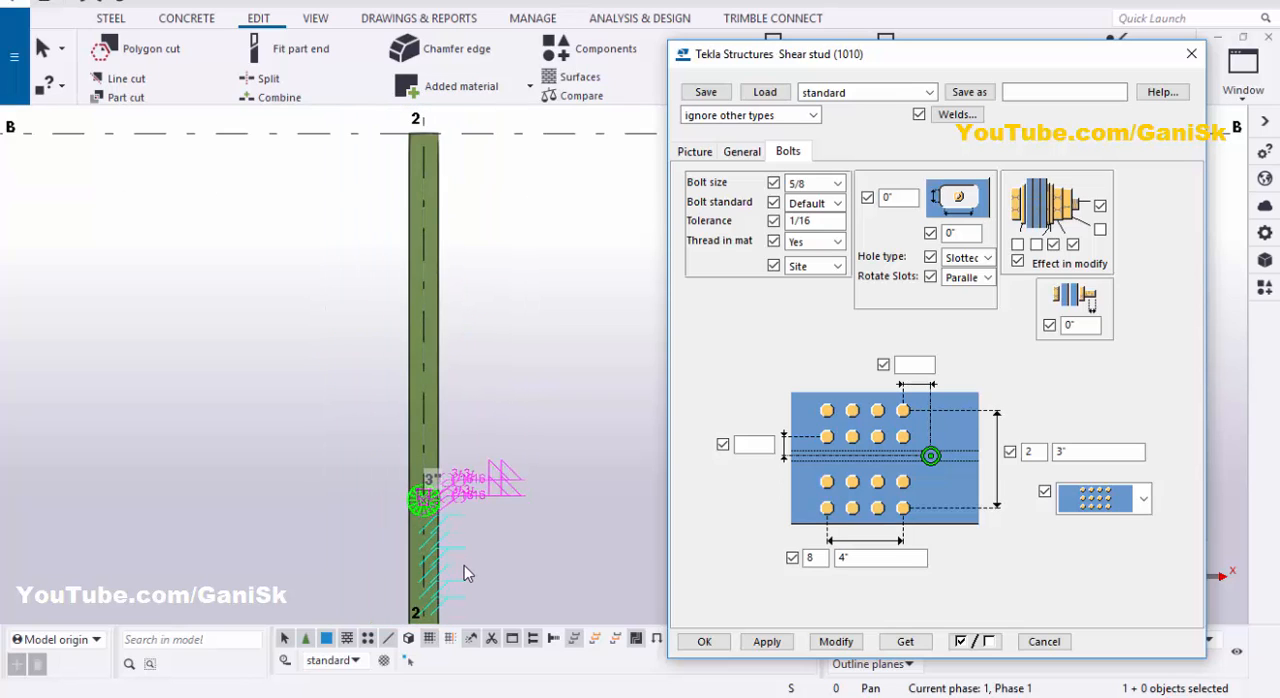
scroll(460, 565, down, 5)
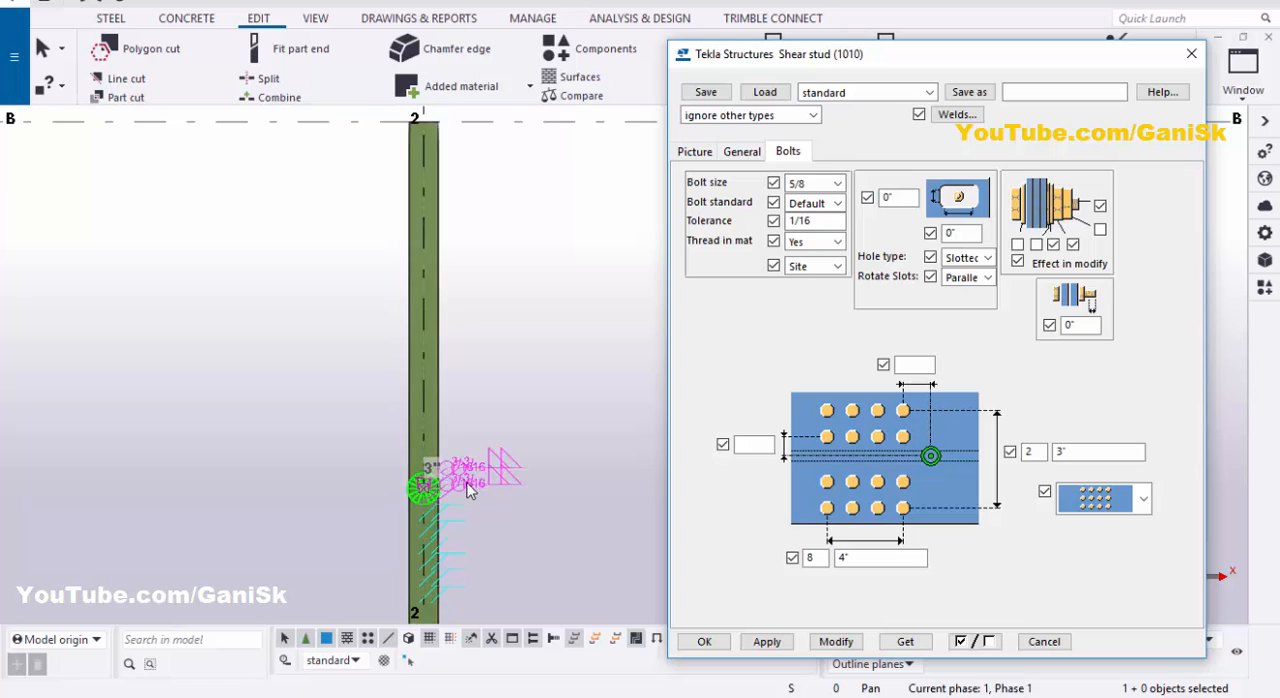
scroll(453, 566, up, 8)
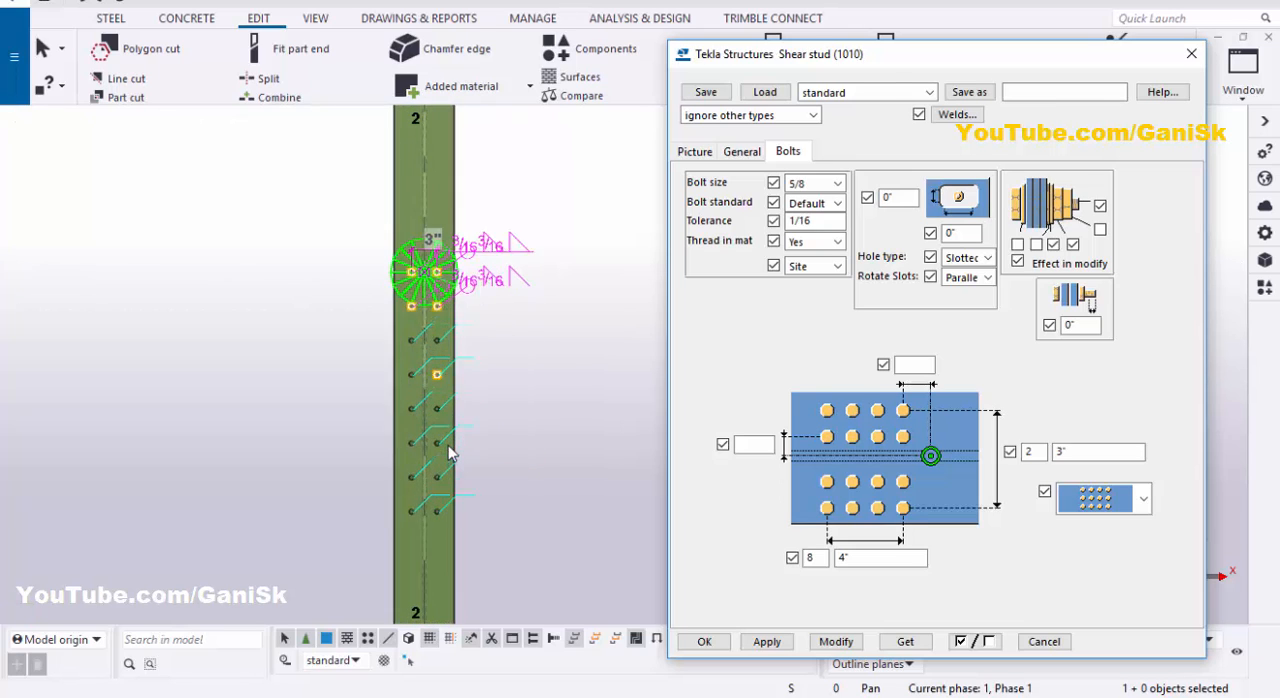
scroll(447, 444, up, 1)
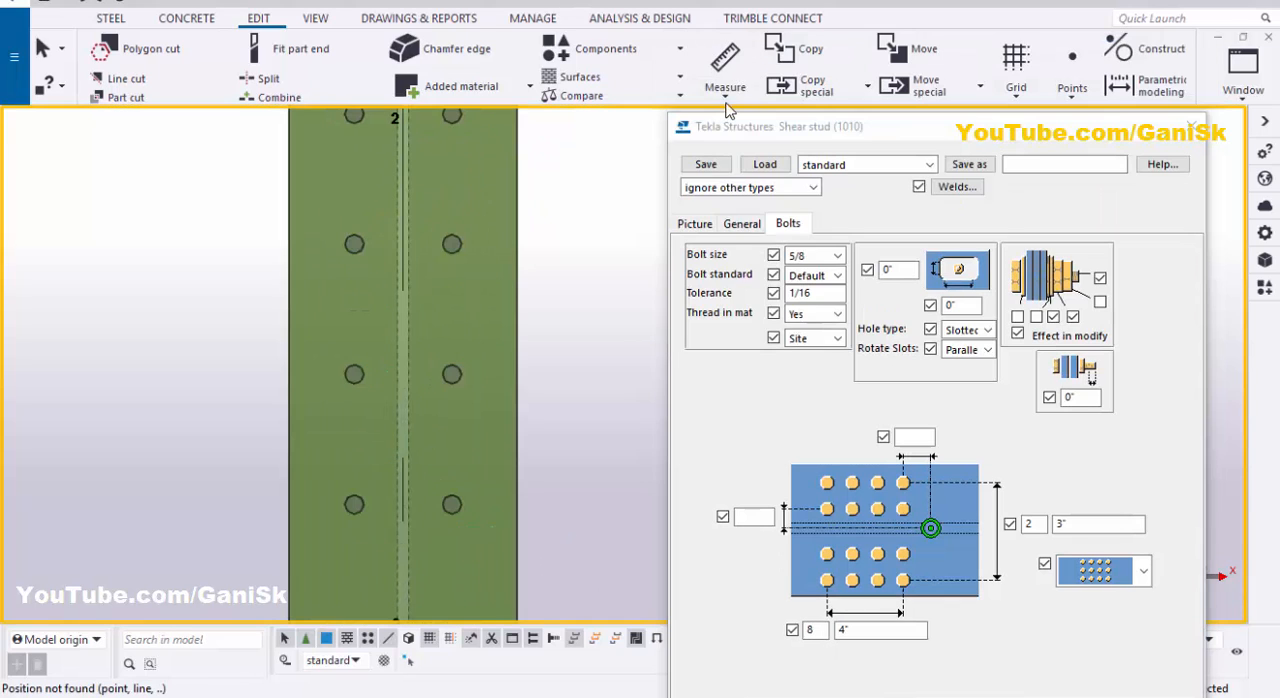
- Measure the vertical distance between two adjacent studs in the same column and place the dimension beside the beam
click(727, 92)
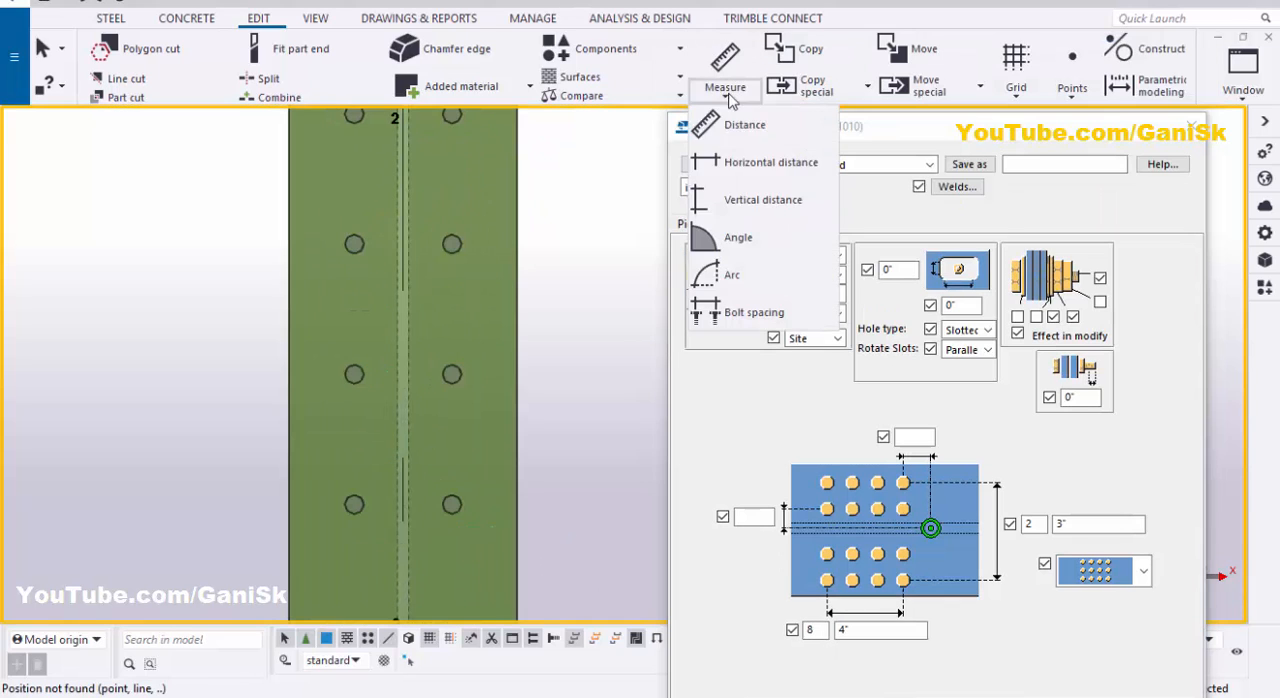
click(740, 200)
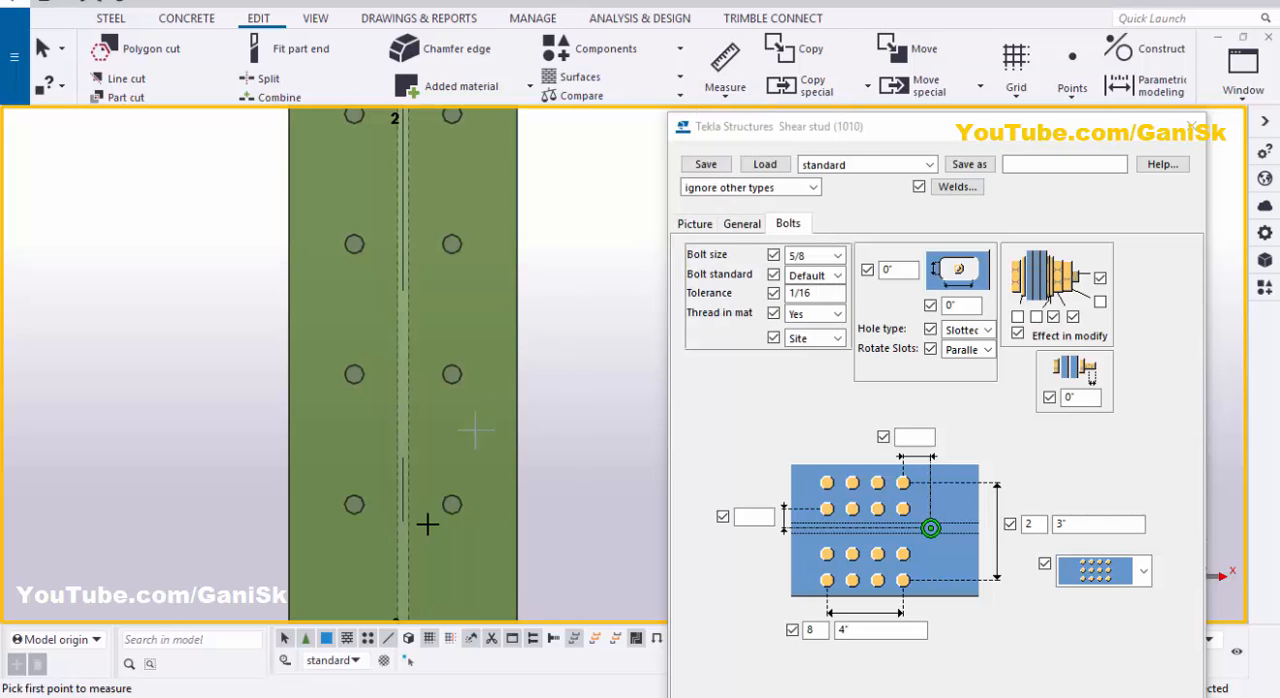
click(452, 504)
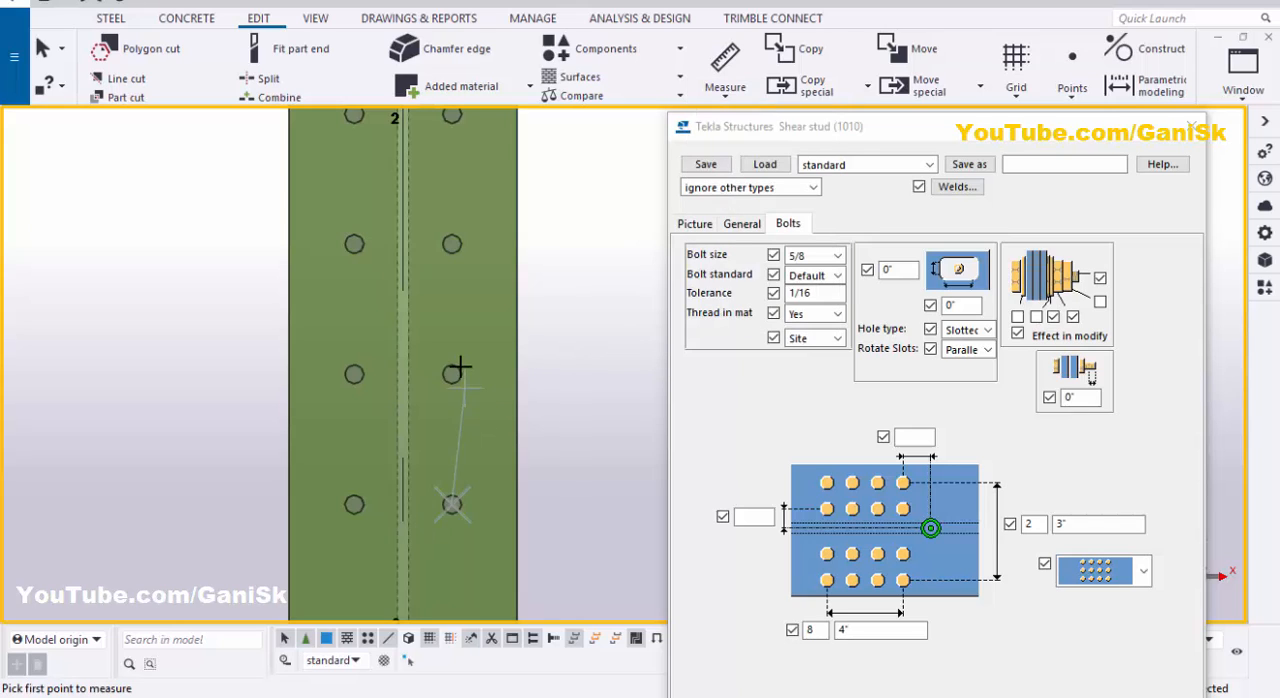
click(452, 373)
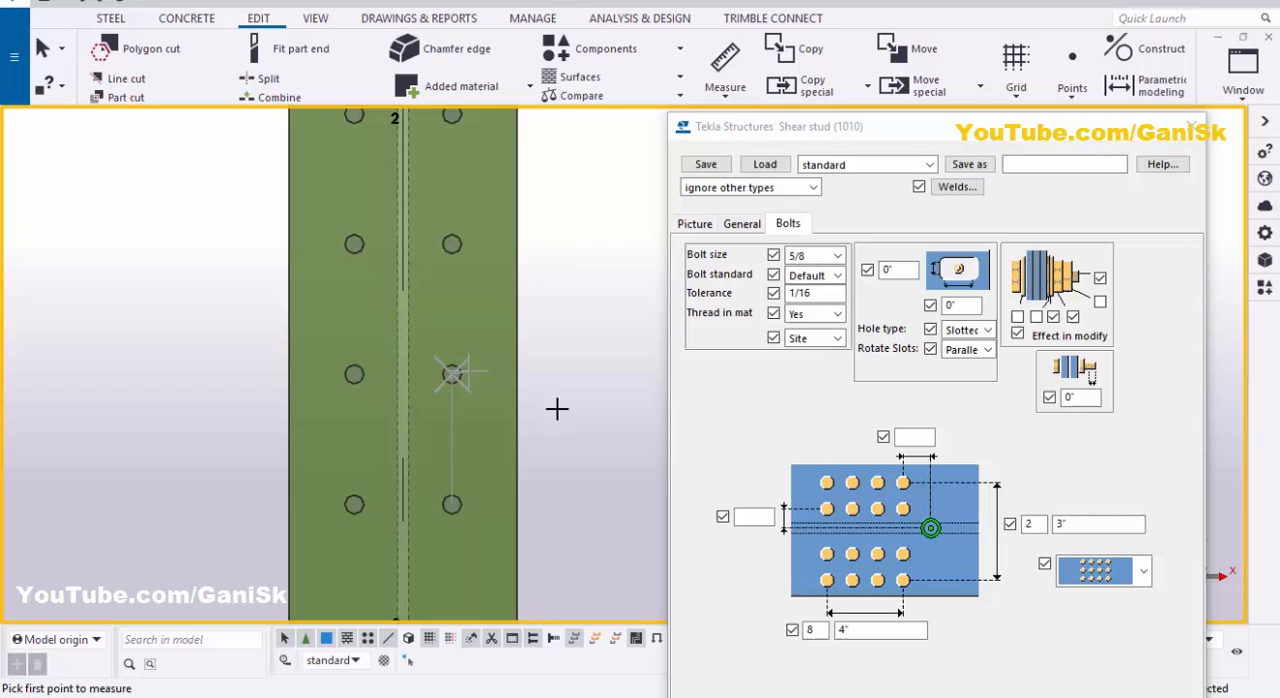
click(562, 469)
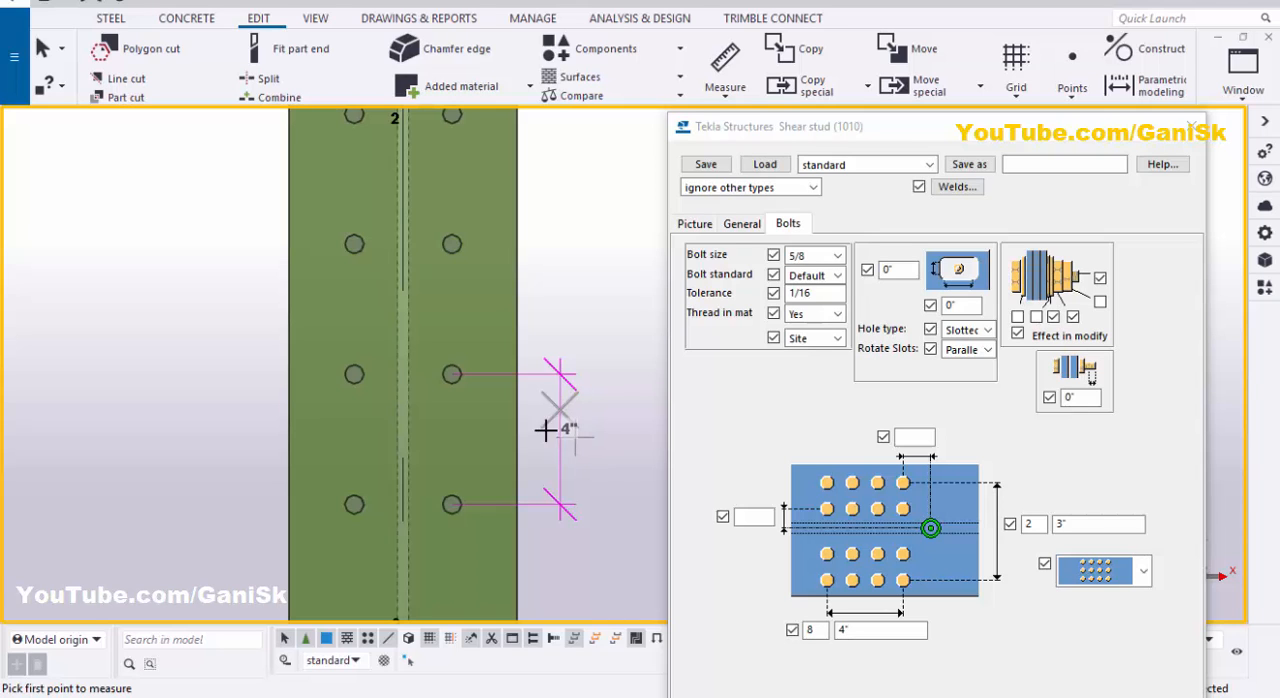
- Confirm the shear stud component settings with the full dialog in view
scroll(520, 300, down, 3)
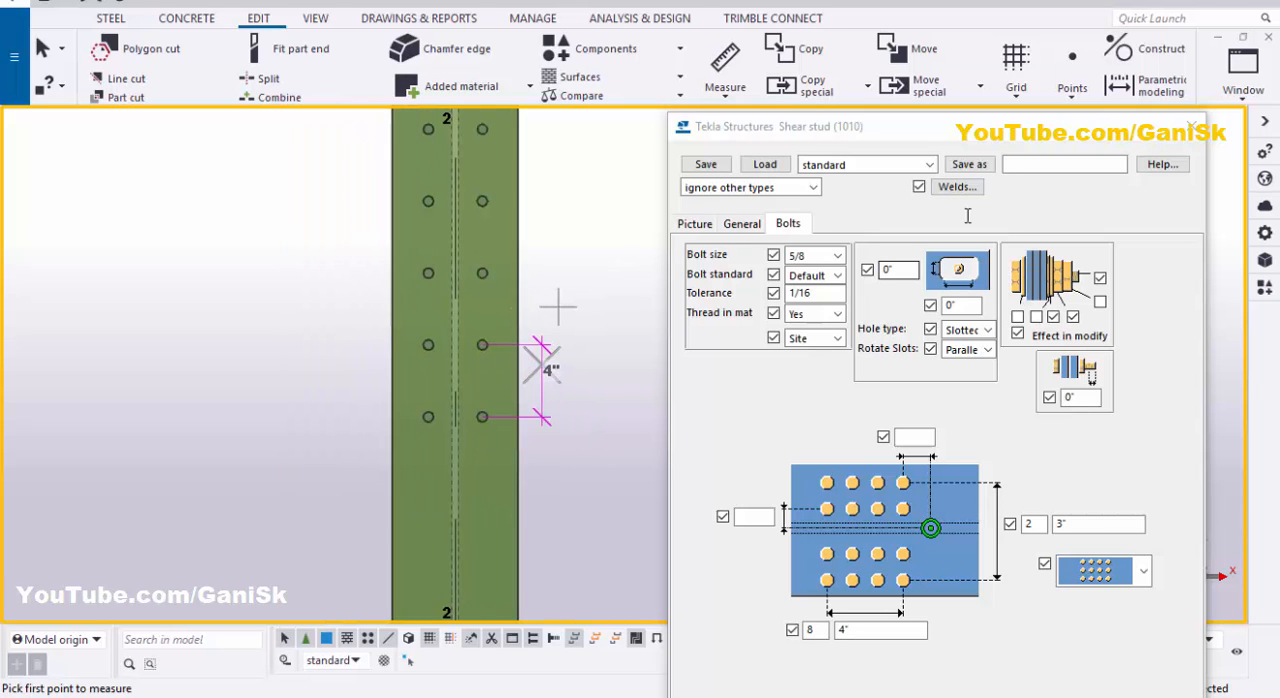
drag(985, 143, 965, 91)
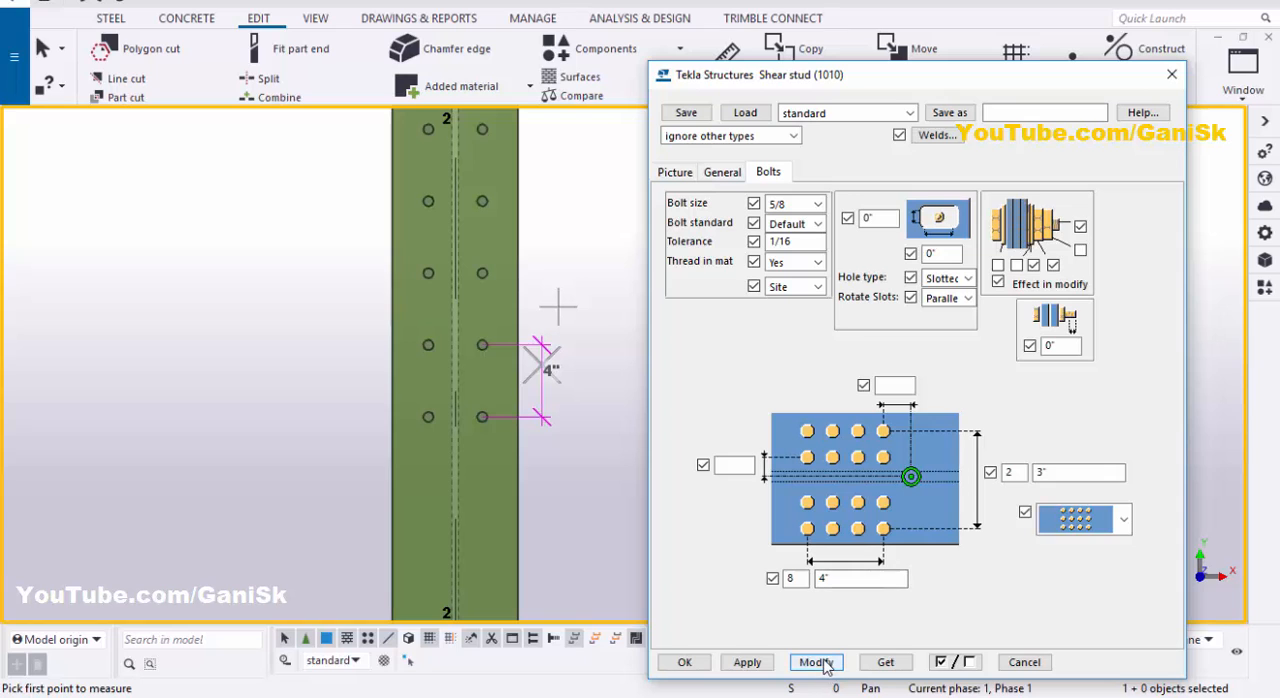
click(684, 662)
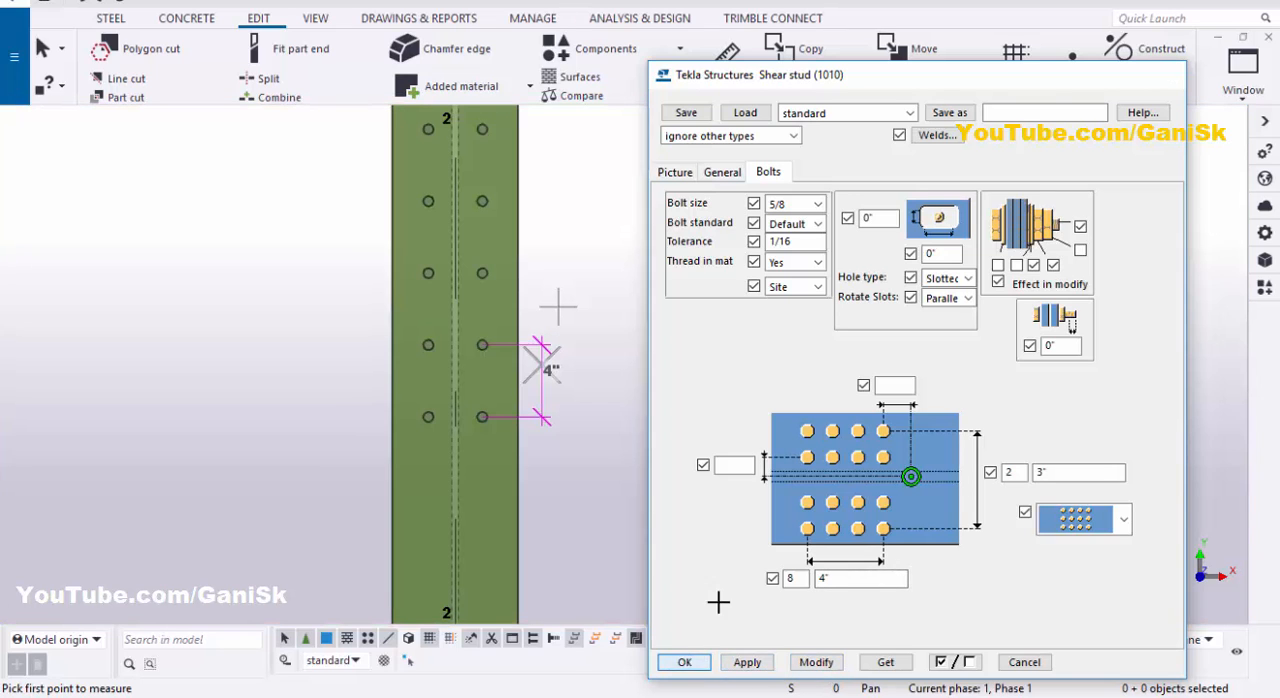
- Switch to the View 1 - 3d window and redraw it with the measuring command ended
click(1243, 72)
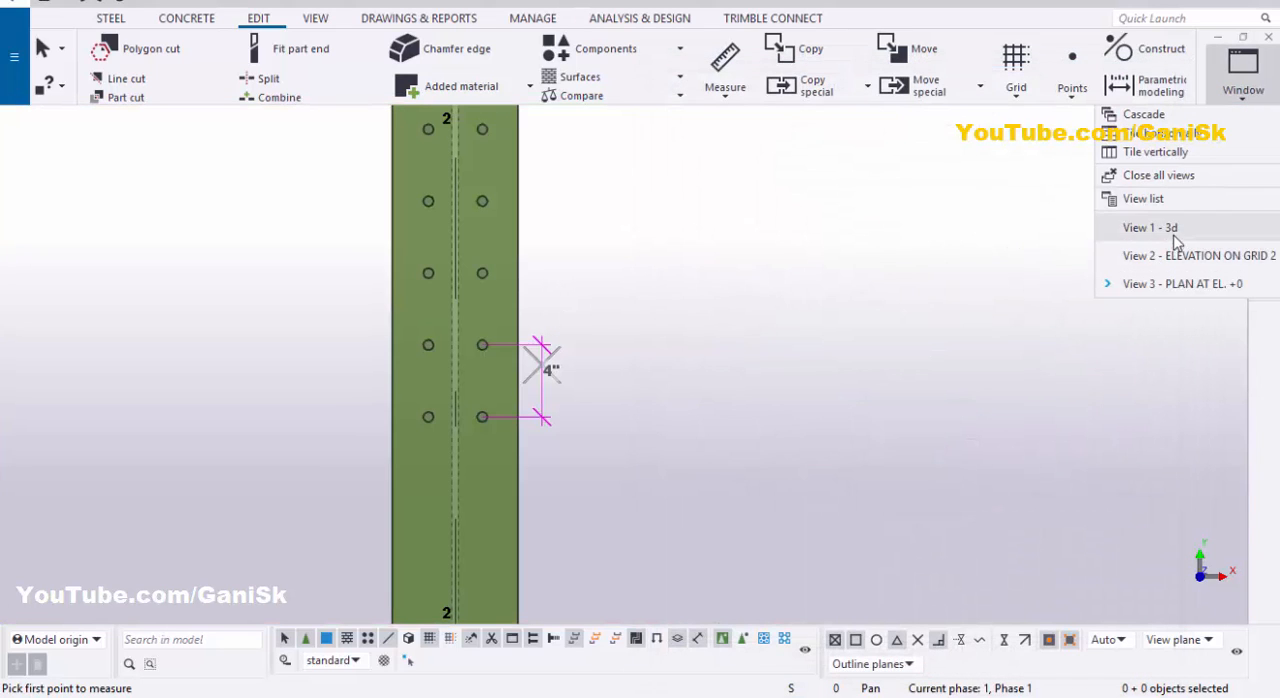
click(1080, 223)
right_click(376, 172)
click(420, 177)
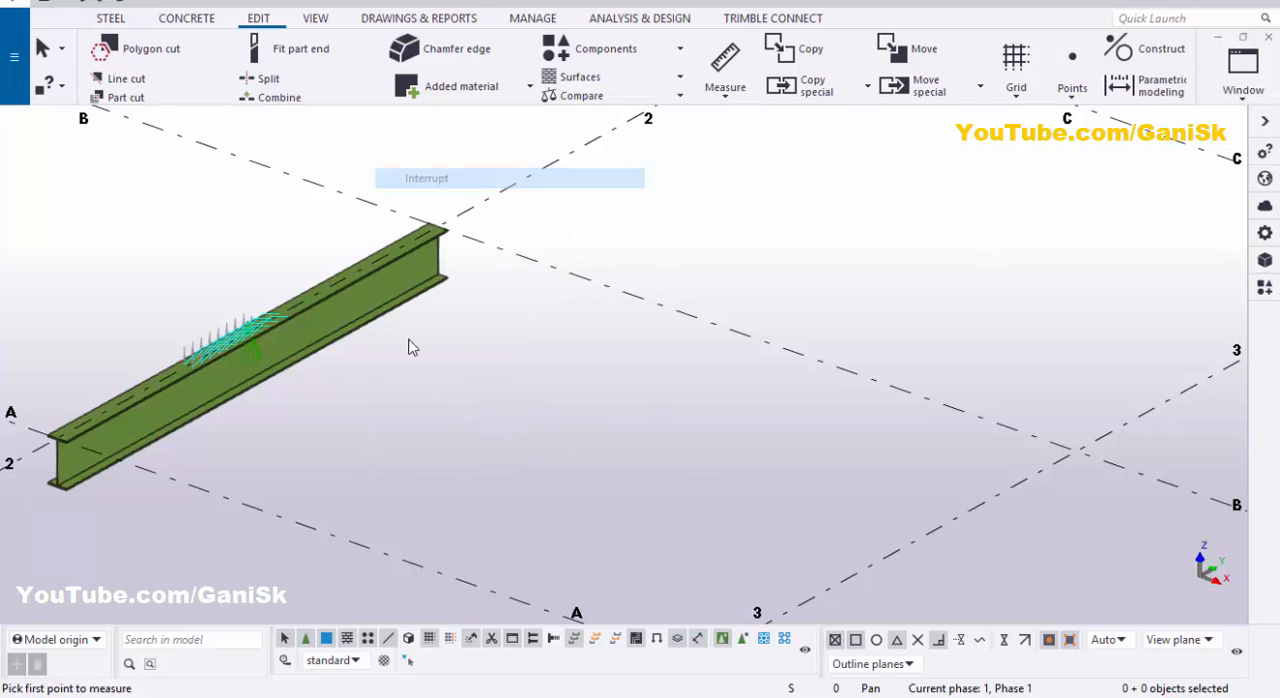
right_click(395, 344)
click(458, 432)
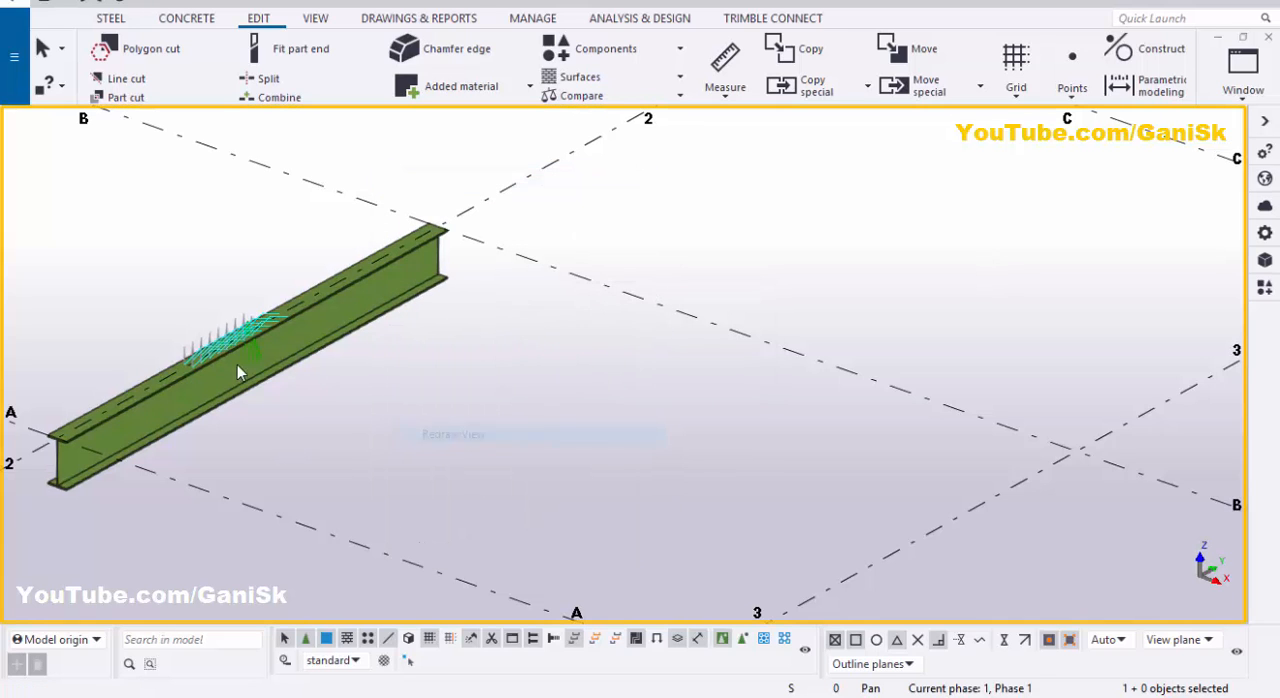
- Examine the shear stud arrangement on the beam's top flange up close and from a different angle in 3D
scroll(258, 369, up, 10)
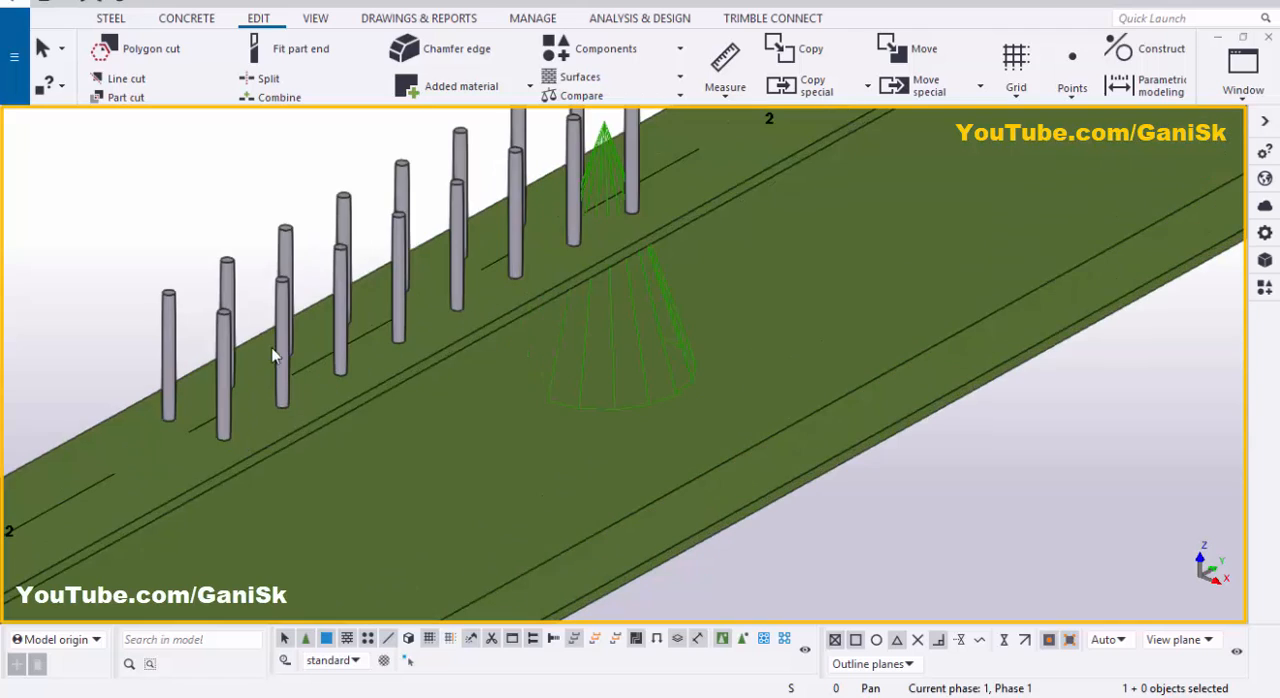
scroll(336, 380, down, 2)
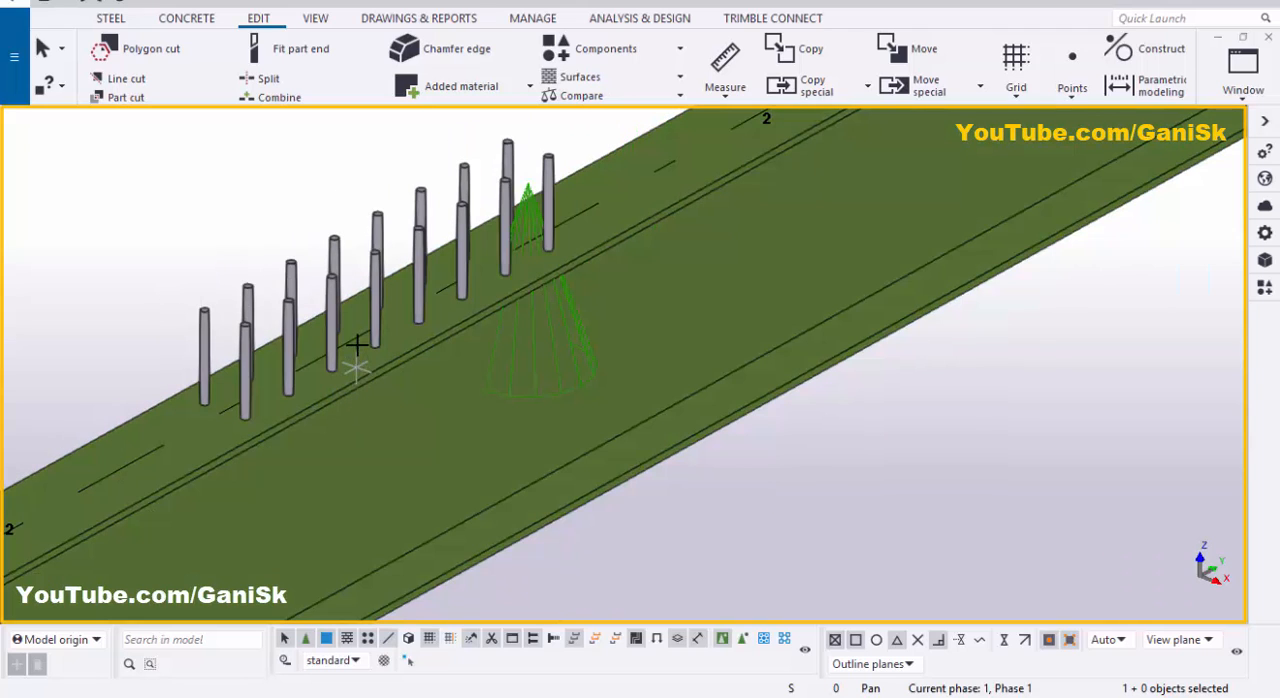
ctrl+middle_drag(290, 392, 314, 331)
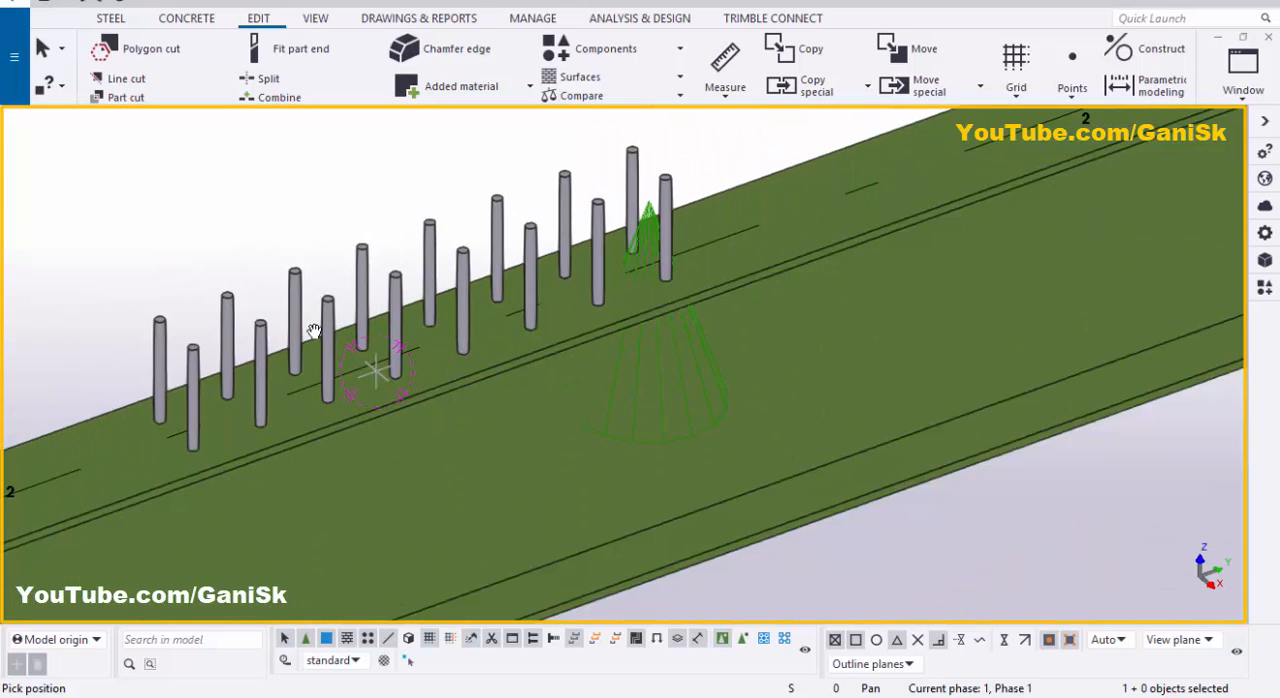